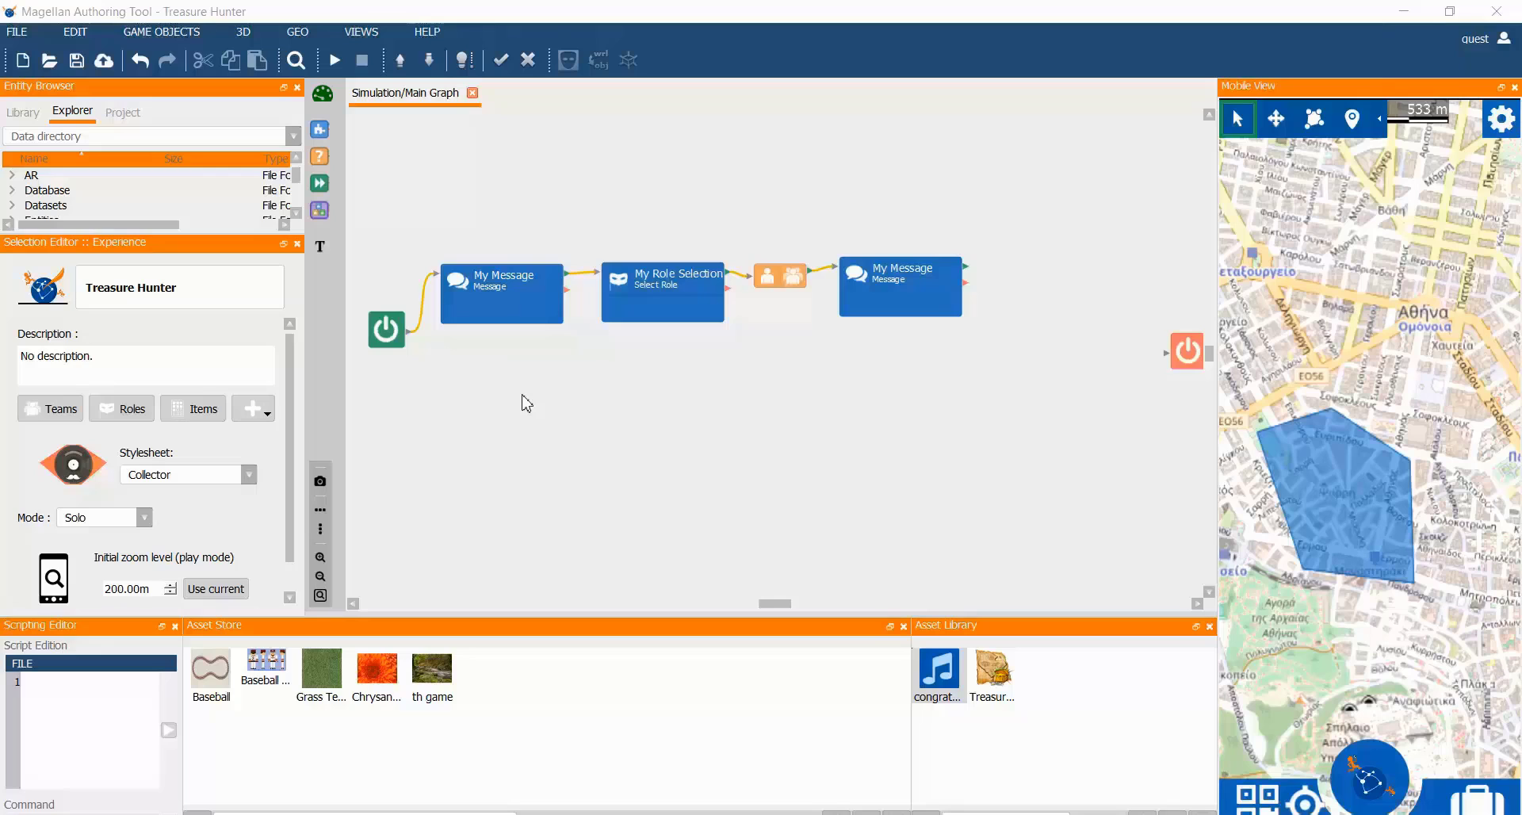
Add an enlarged group below the existing activity chain, with its inner finish condition placed beside the group's output
{"action": "left_click", "coordinate": [576, 426]}
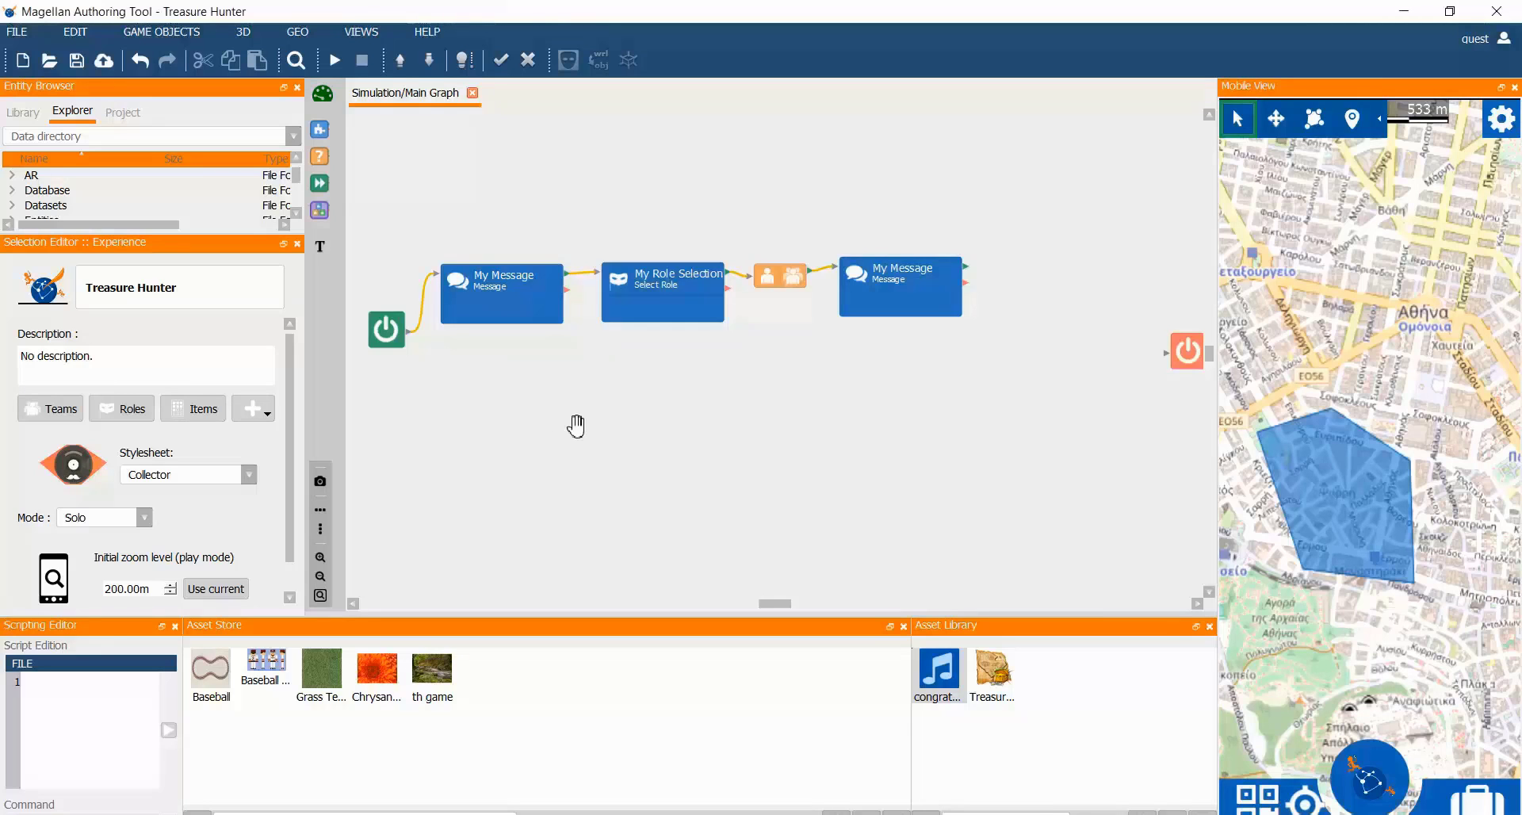
{"action": "right_click", "coordinate": [576, 427]}
{"action": "left_click", "coordinate": [639, 531]}
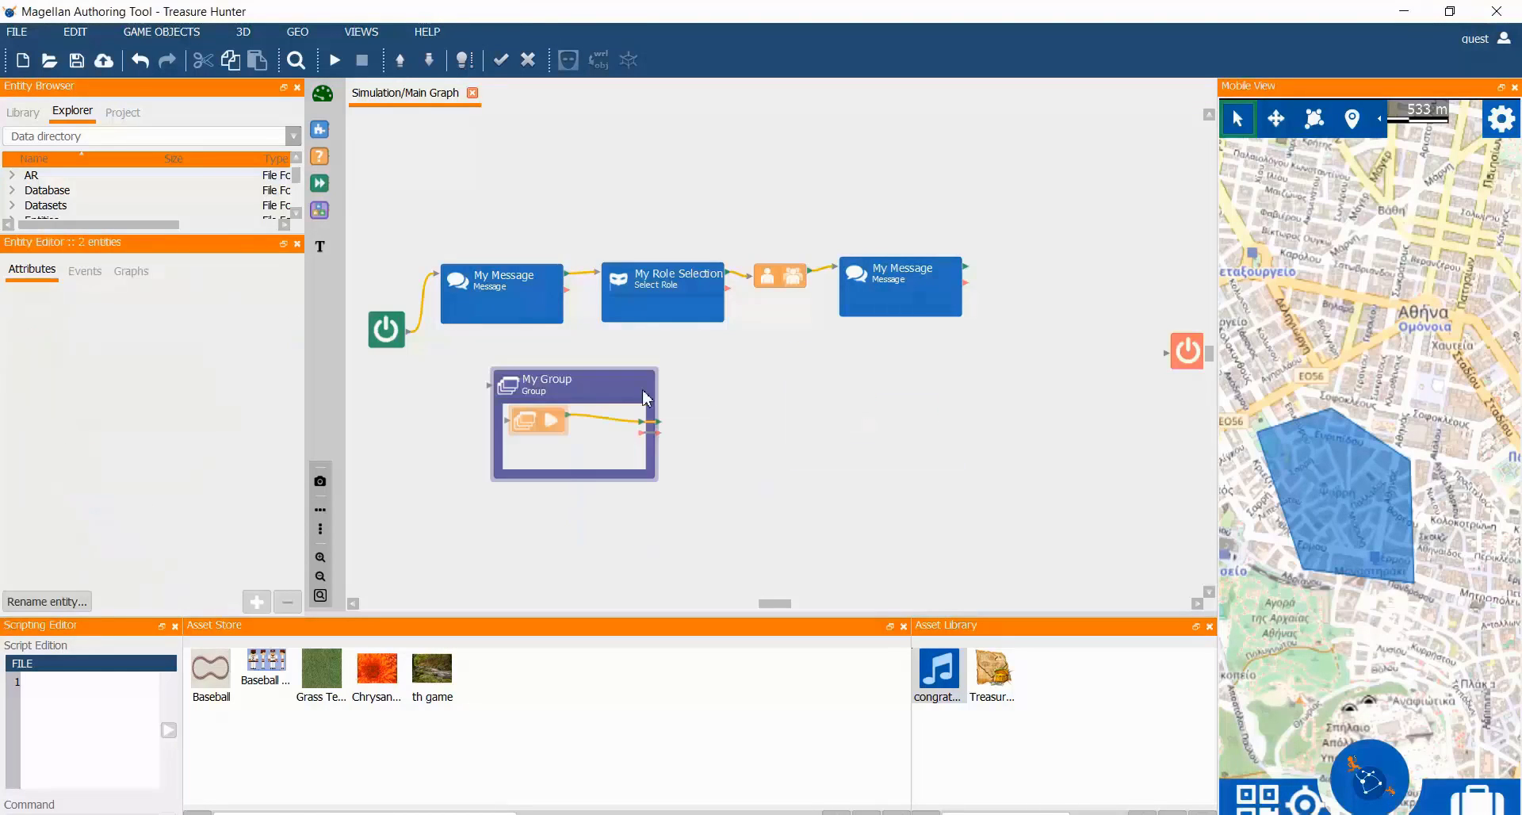
{"action": "left_click_drag", "start_coordinate": [601, 383], "coordinate": [686, 376]}
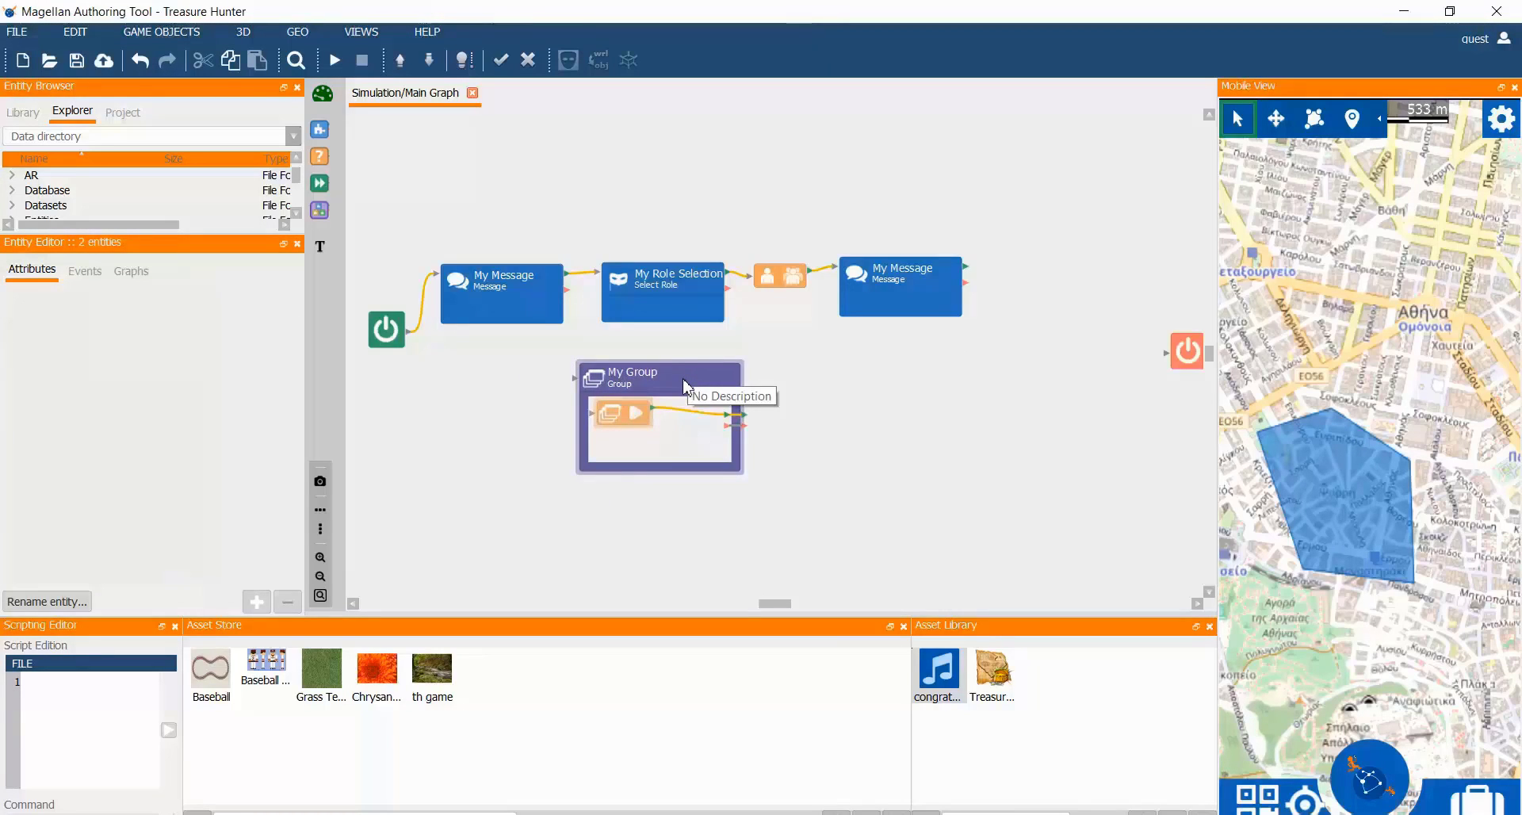
{"action": "left_click", "coordinate": [685, 387]}
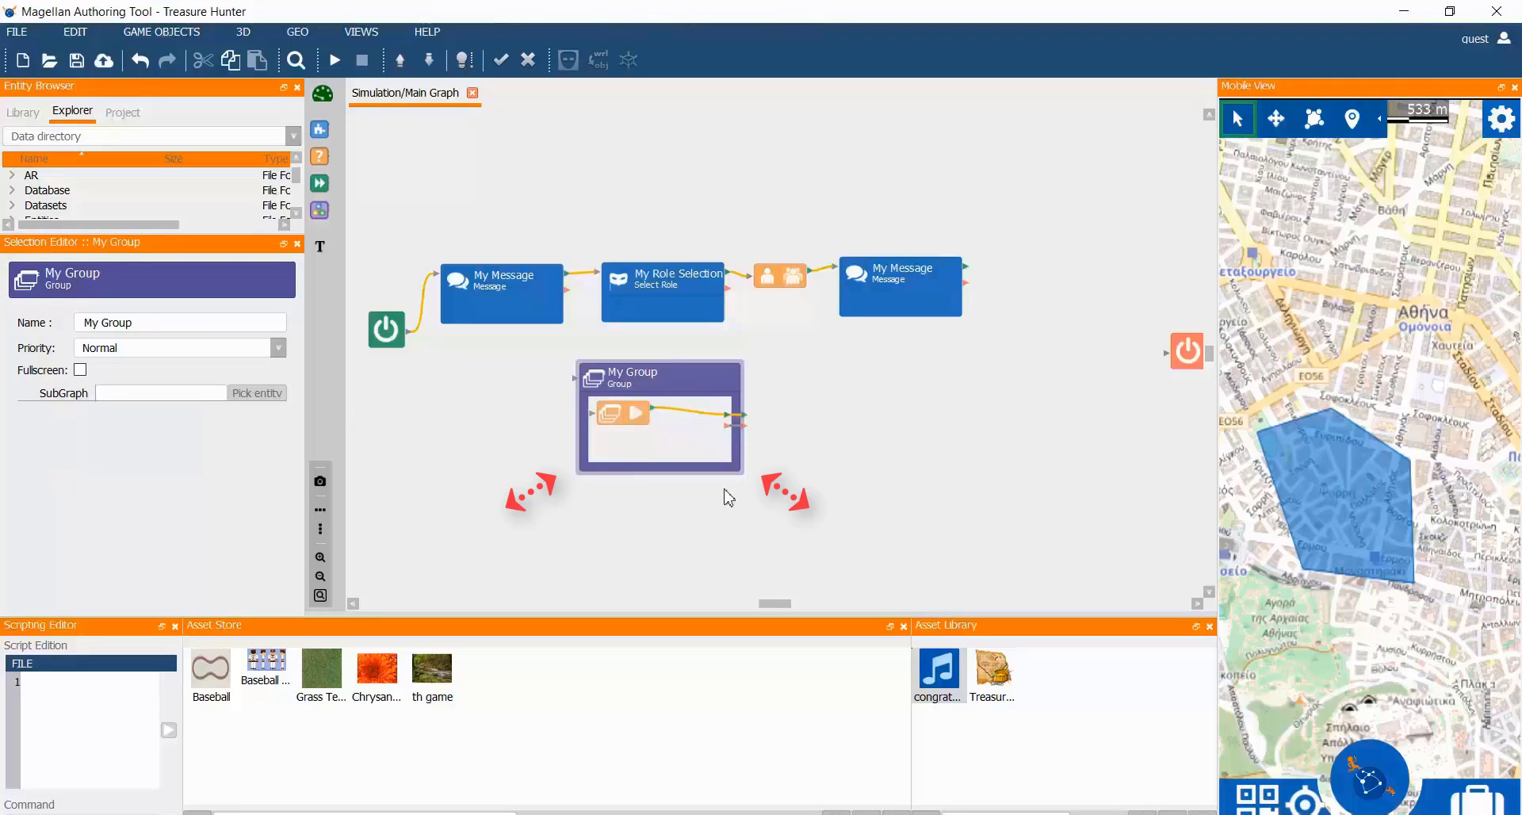
{"action": "left_click_drag", "start_coordinate": [740, 469], "coordinate": [1063, 587]}
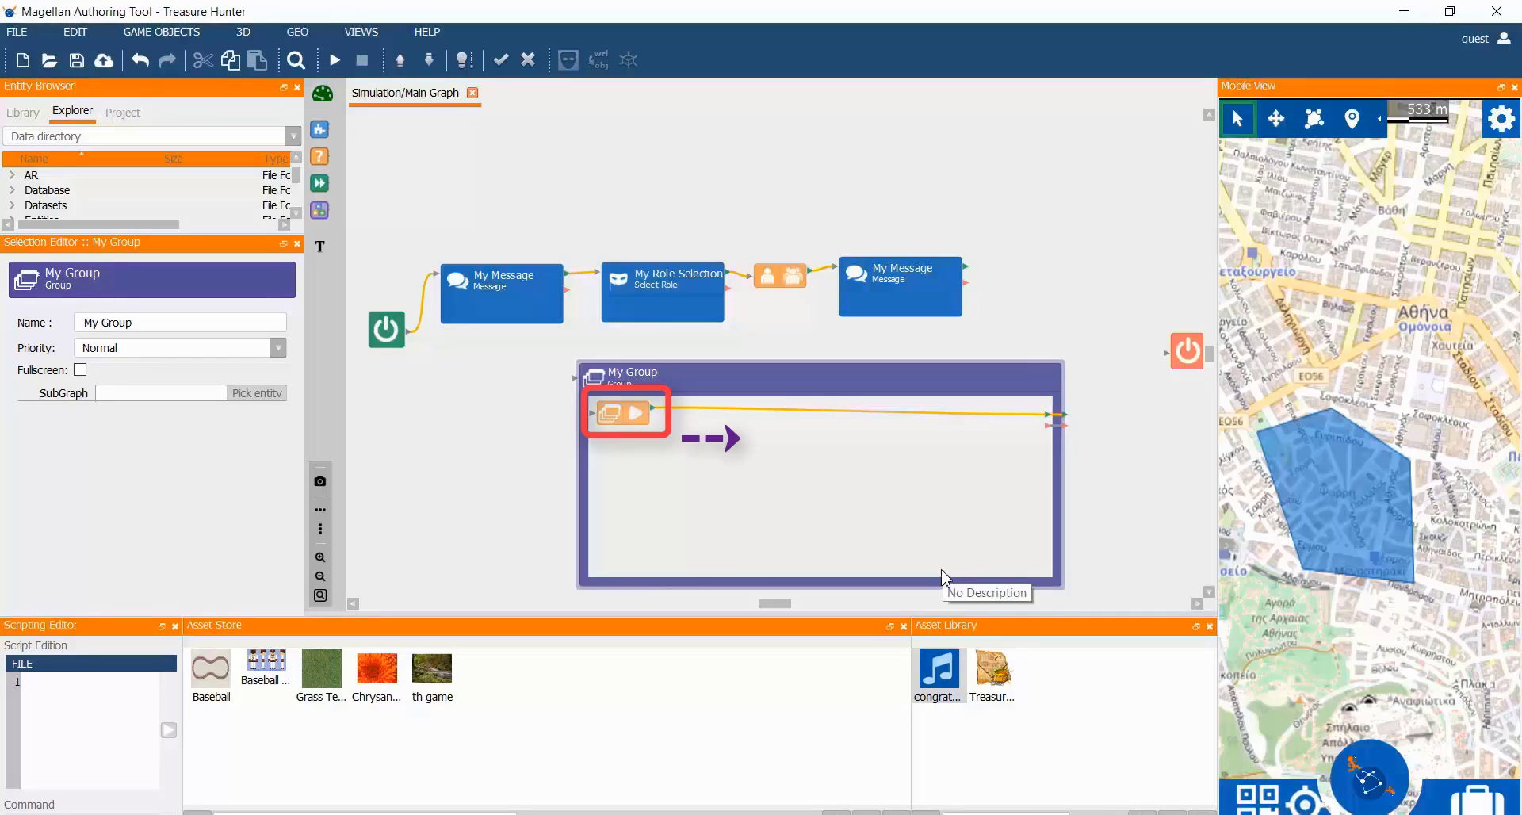
{"action": "left_click_drag", "start_coordinate": [624, 413], "coordinate": [995, 423]}
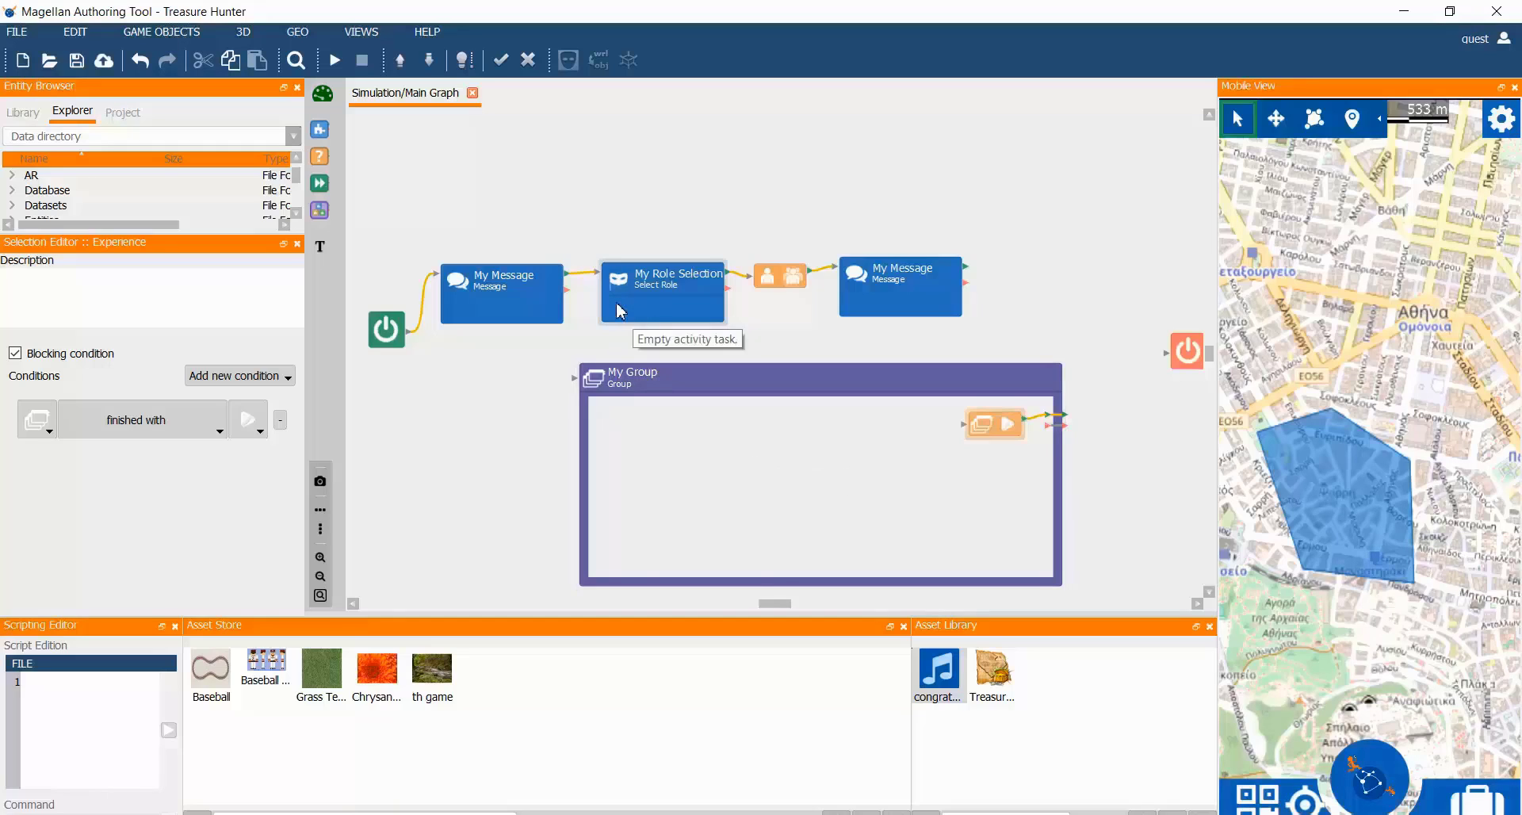
Move My Role Selection and the Pirates membership condition into the group, and chain them to the group's finish condition
{"action": "left_click_drag", "start_coordinate": [647, 311], "coordinate": [654, 454]}
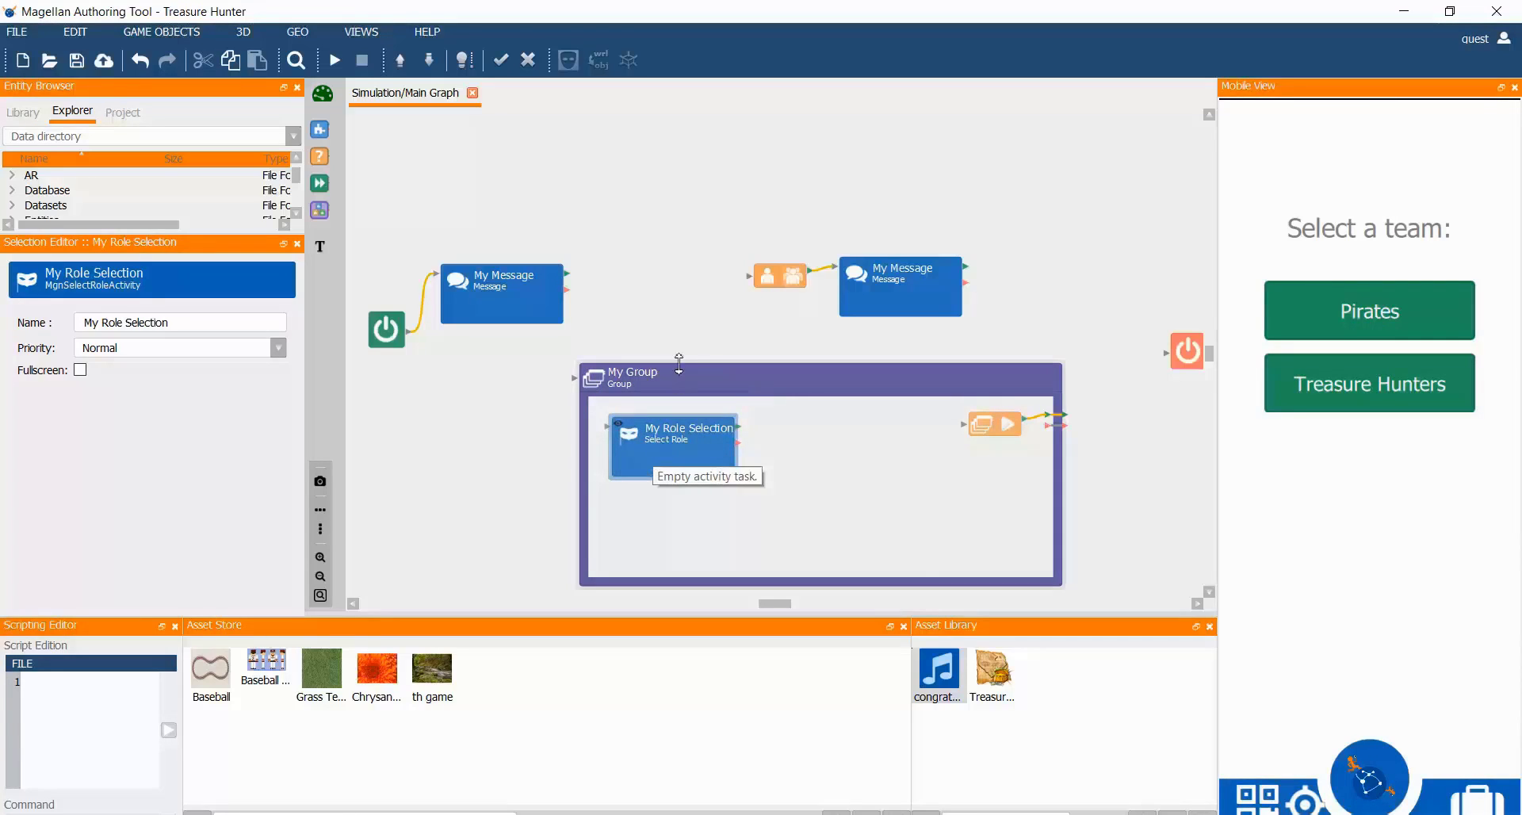
{"action": "left_click_drag", "start_coordinate": [773, 281], "coordinate": [803, 436]}
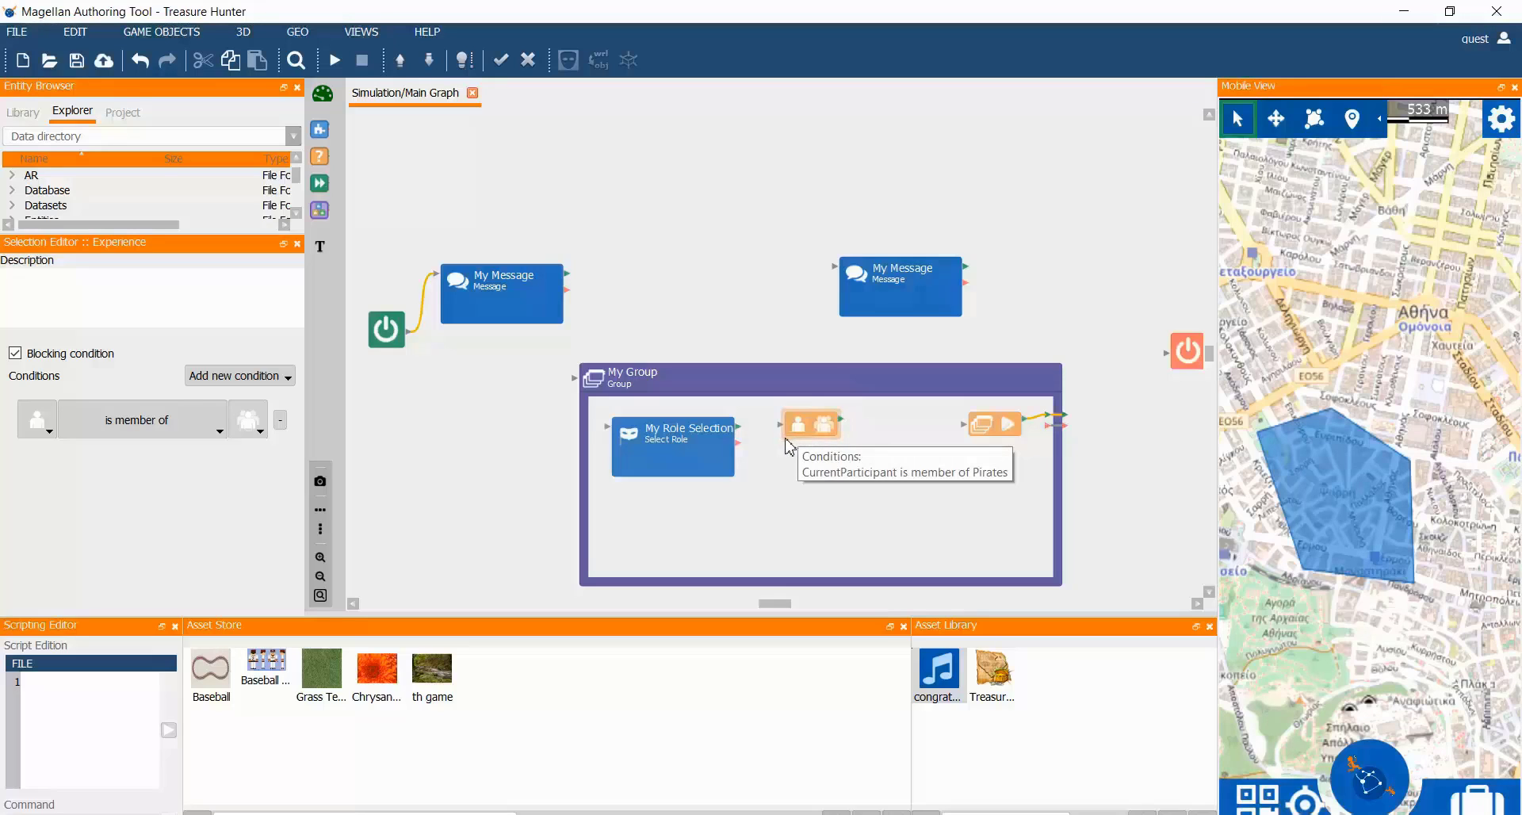
{"action": "left_click_drag", "start_coordinate": [705, 435], "coordinate": [780, 434]}
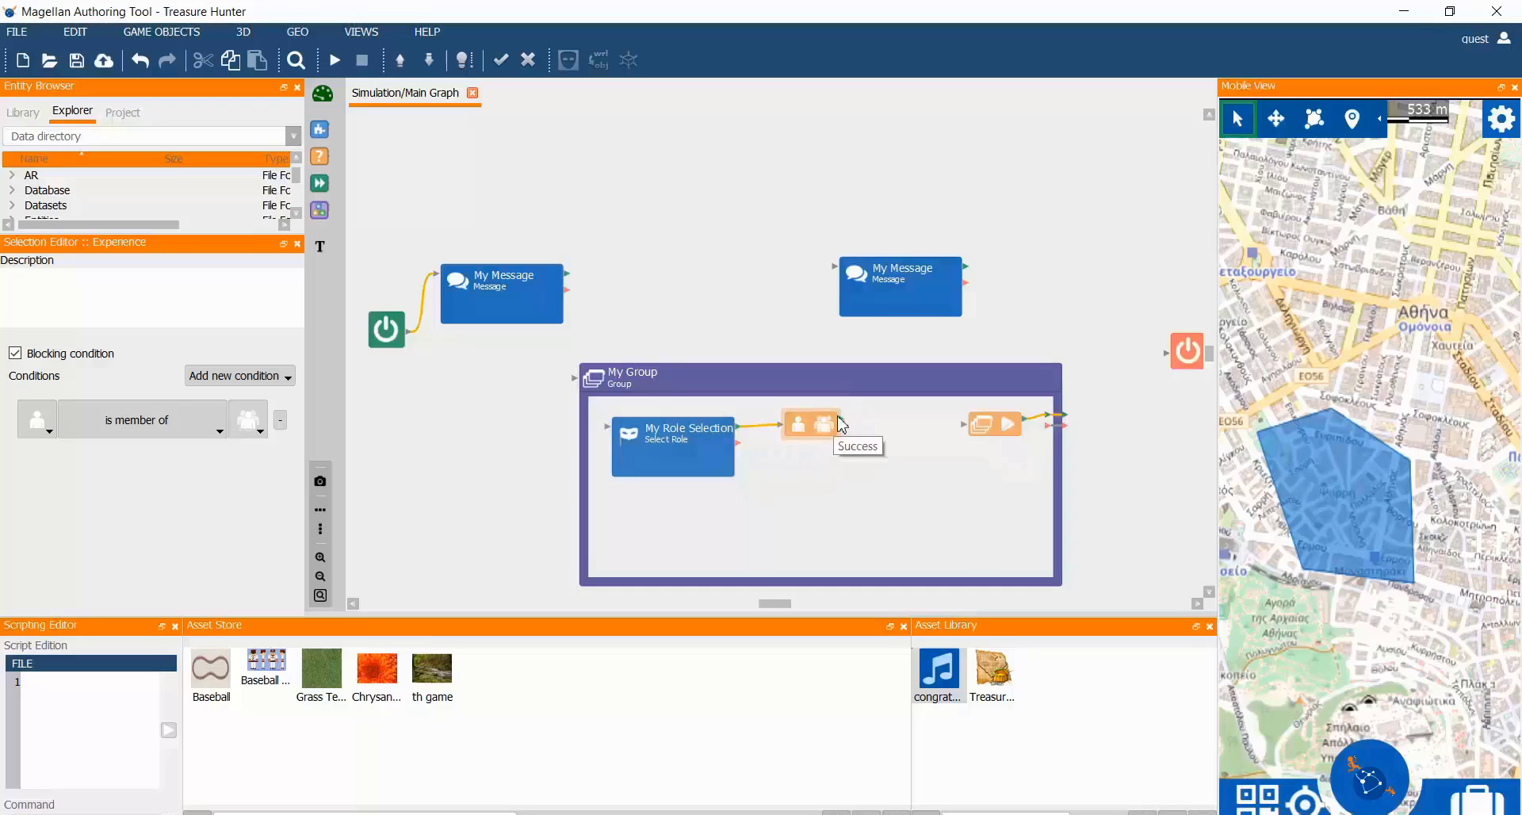
{"action": "left_click_drag", "start_coordinate": [840, 418], "coordinate": [965, 428]}
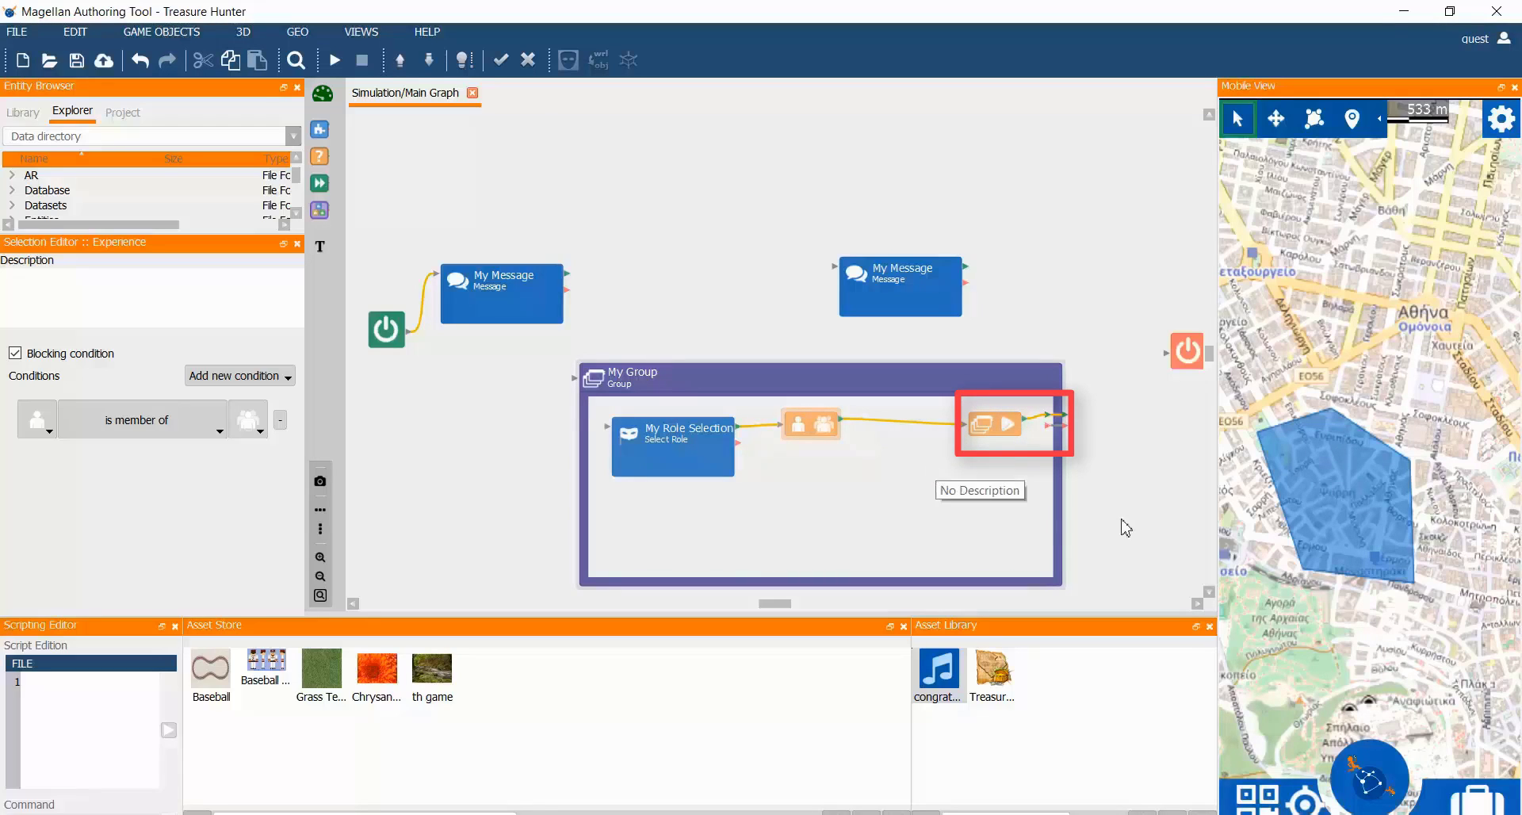
Configure the group's finish condition as AllActivities finished with Success
{"action": "left_click", "coordinate": [993, 432]}
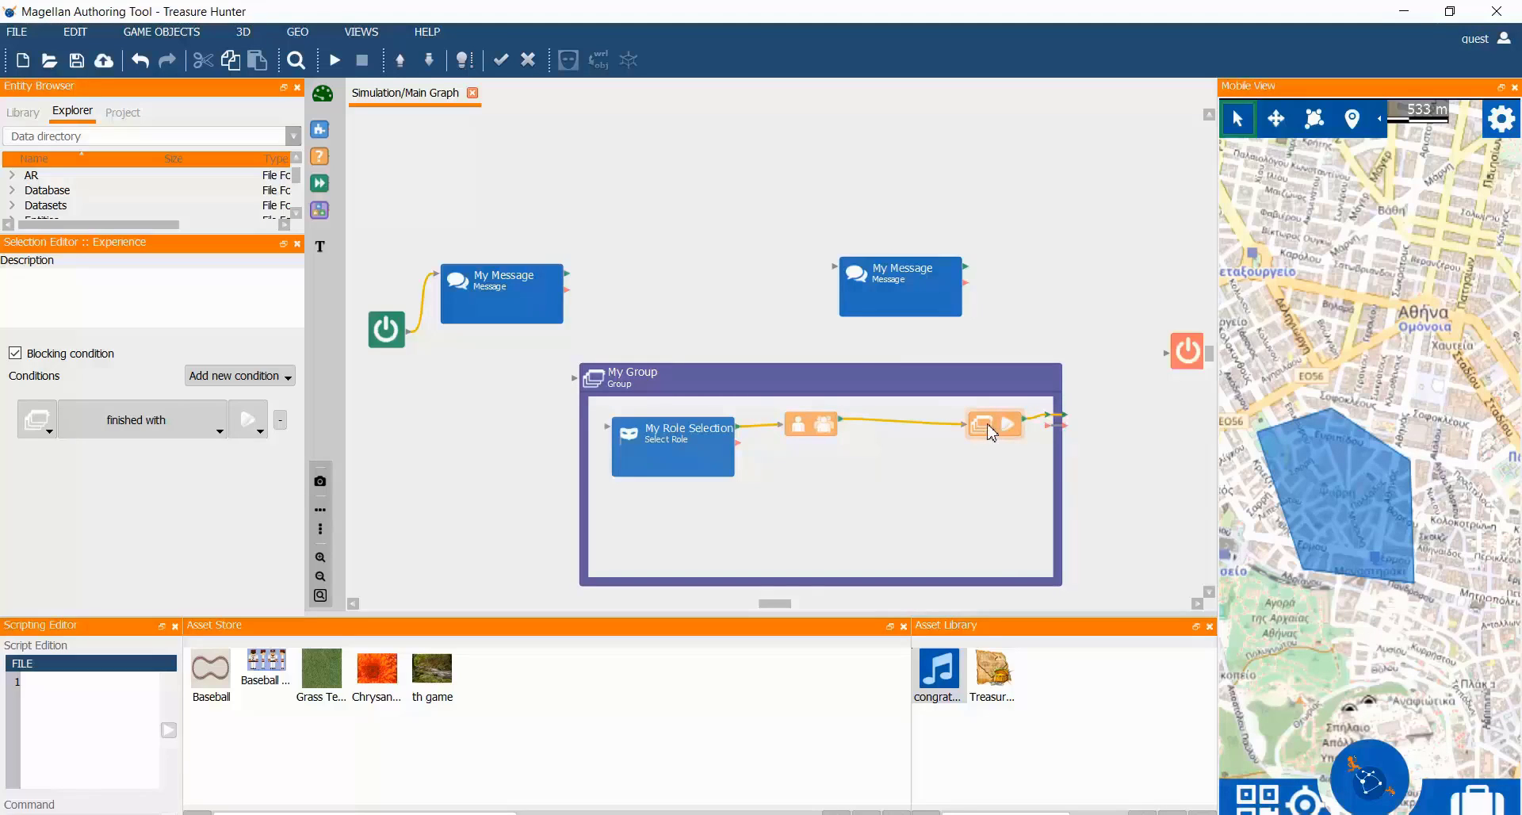
{"action": "left_click", "coordinate": [43, 428]}
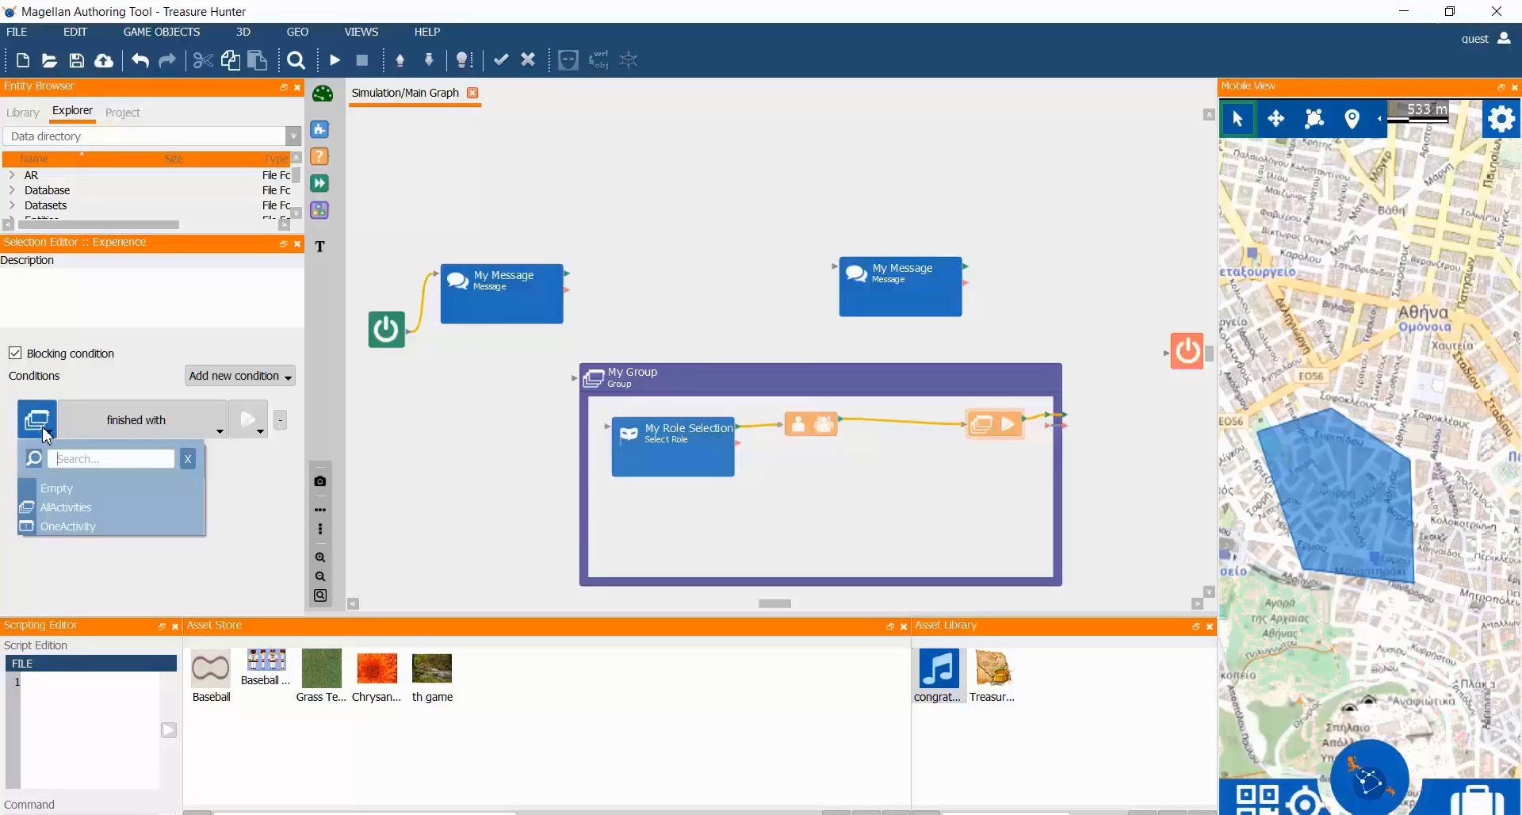
{"action": "left_click", "coordinate": [75, 510]}
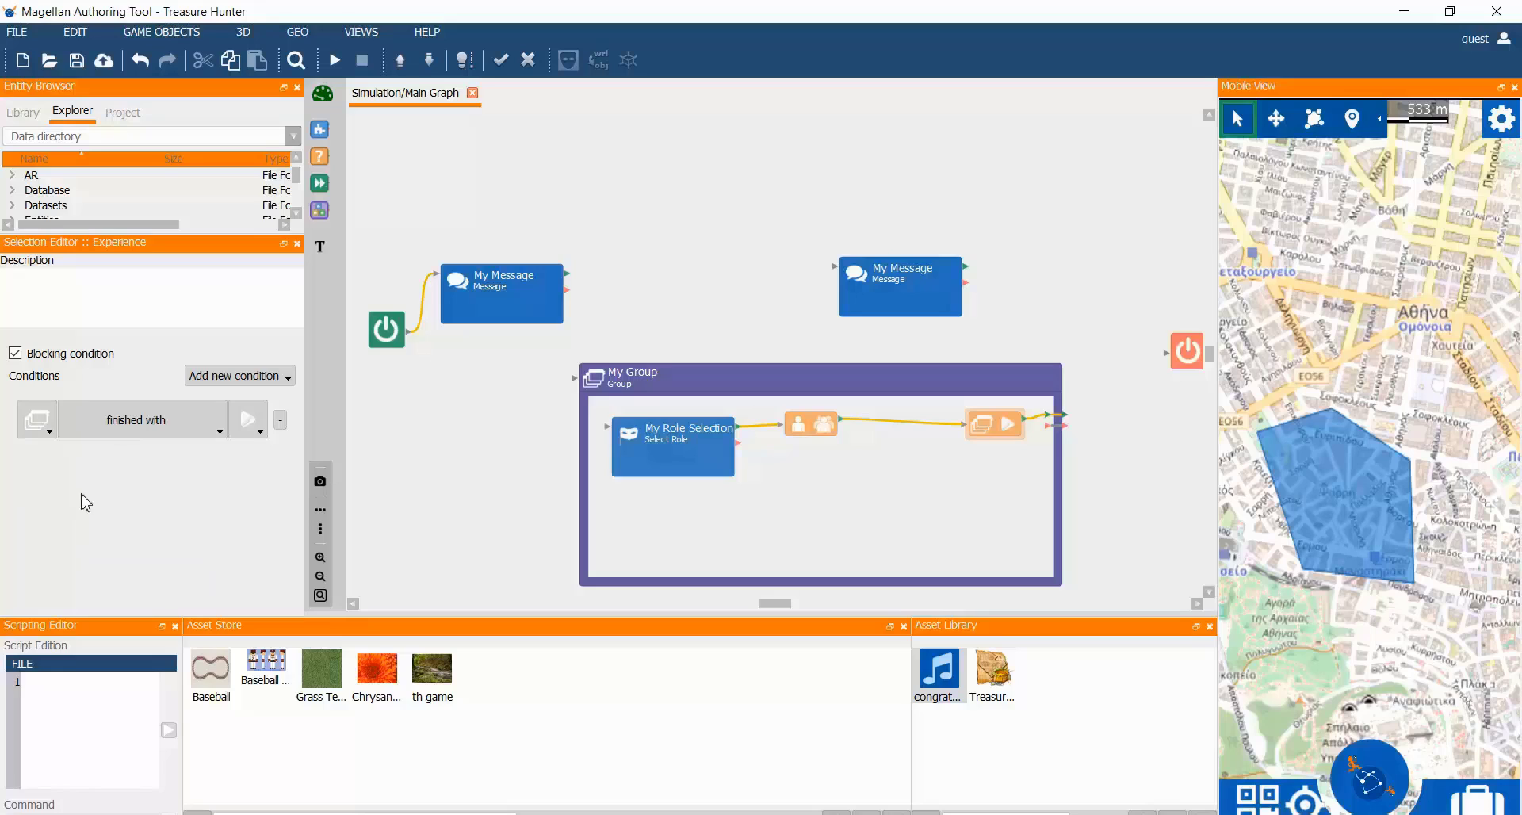
{"action": "left_click", "coordinate": [262, 428]}
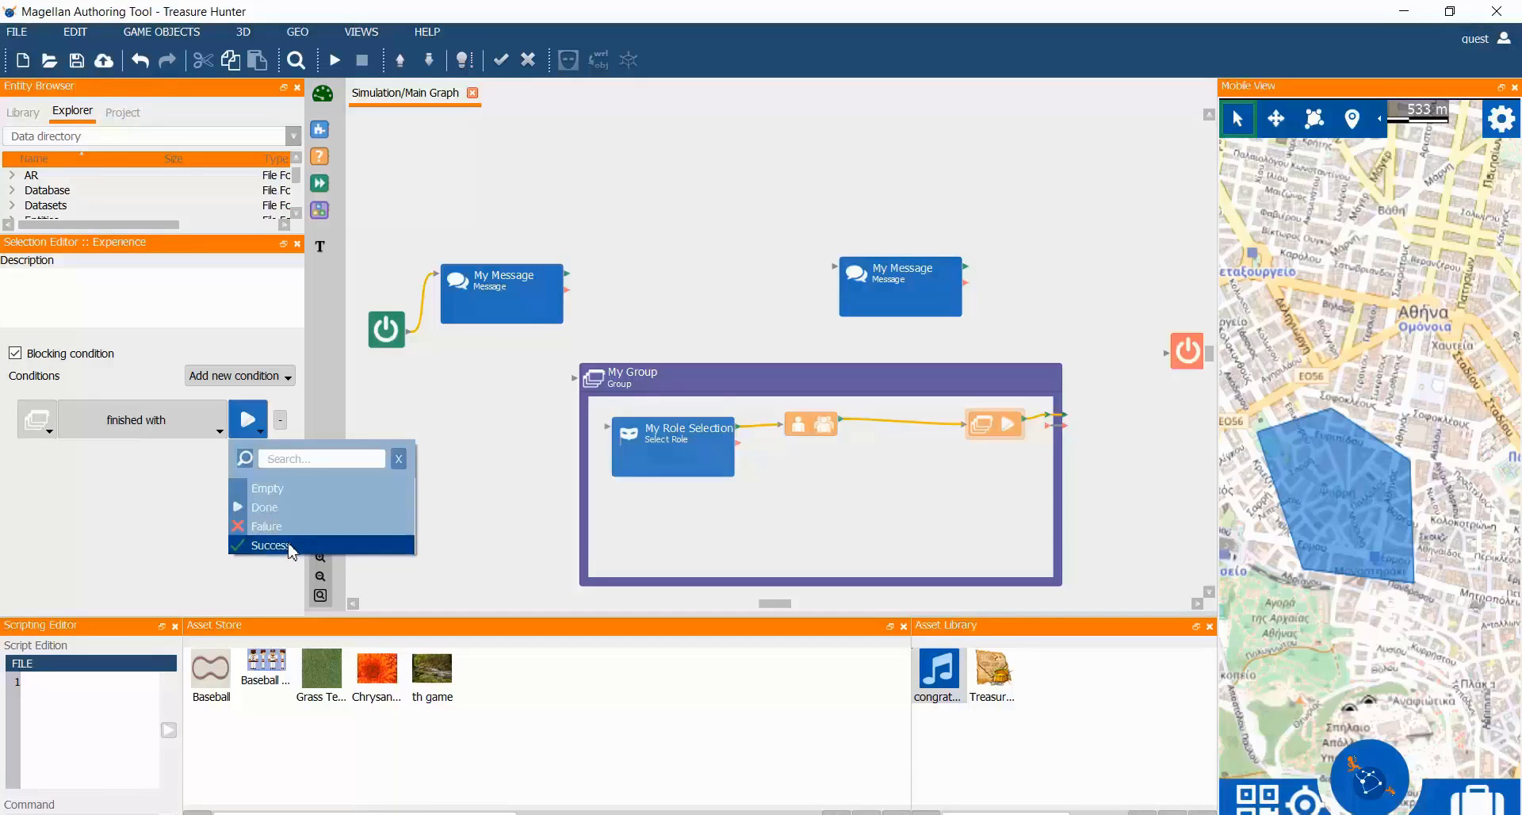
{"action": "left_click", "coordinate": [291, 547]}
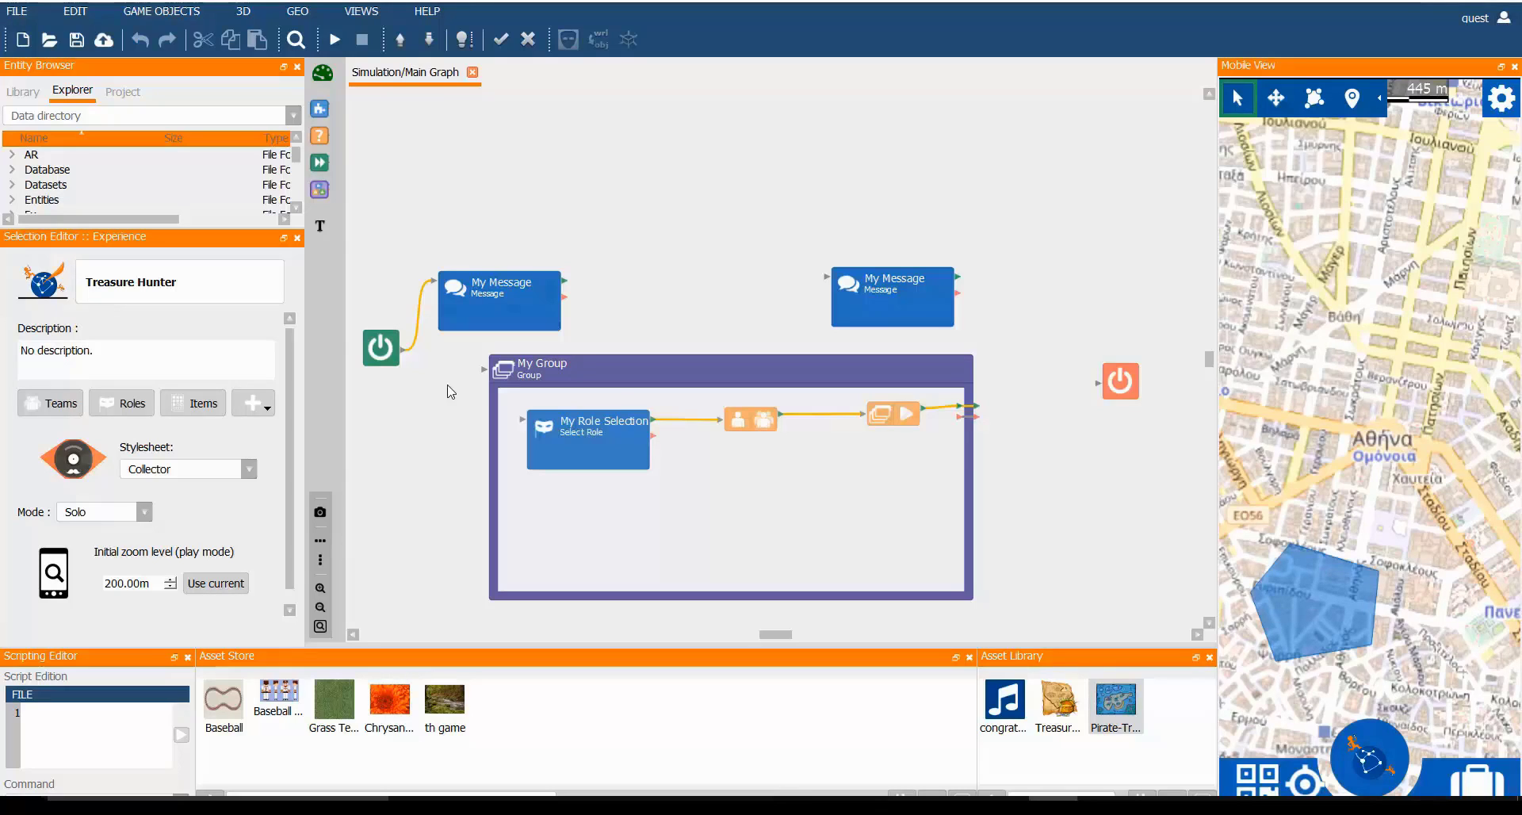
Add a Puzzle game activity below My Role Selection in the group, using the pirate map image and a width of 2 pieces
{"action": "left_click_drag", "start_coordinate": [317, 108], "coordinate": [535, 510]}
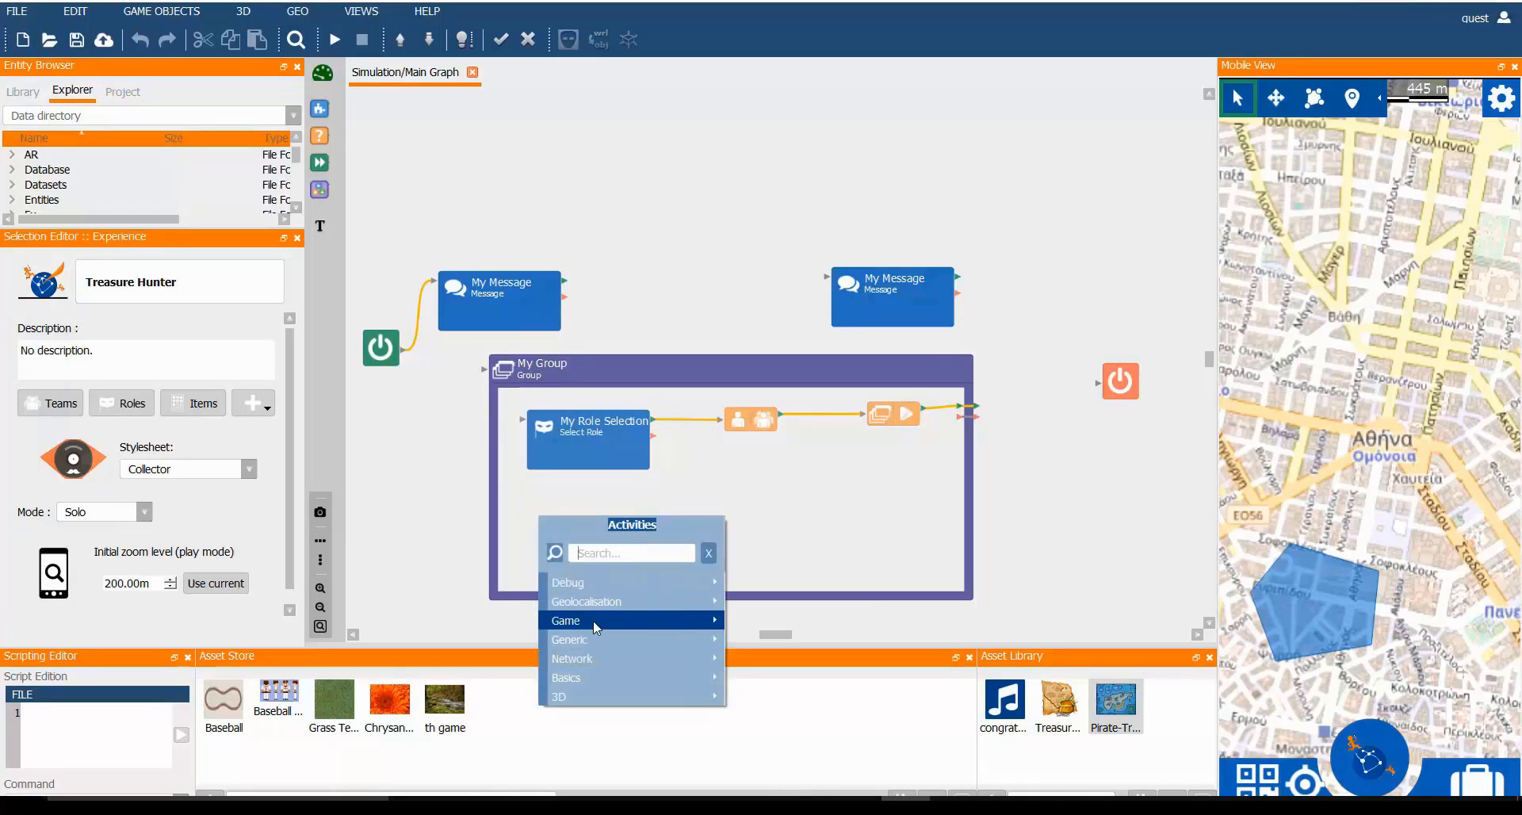
{"action": "left_click", "coordinate": [735, 620]}
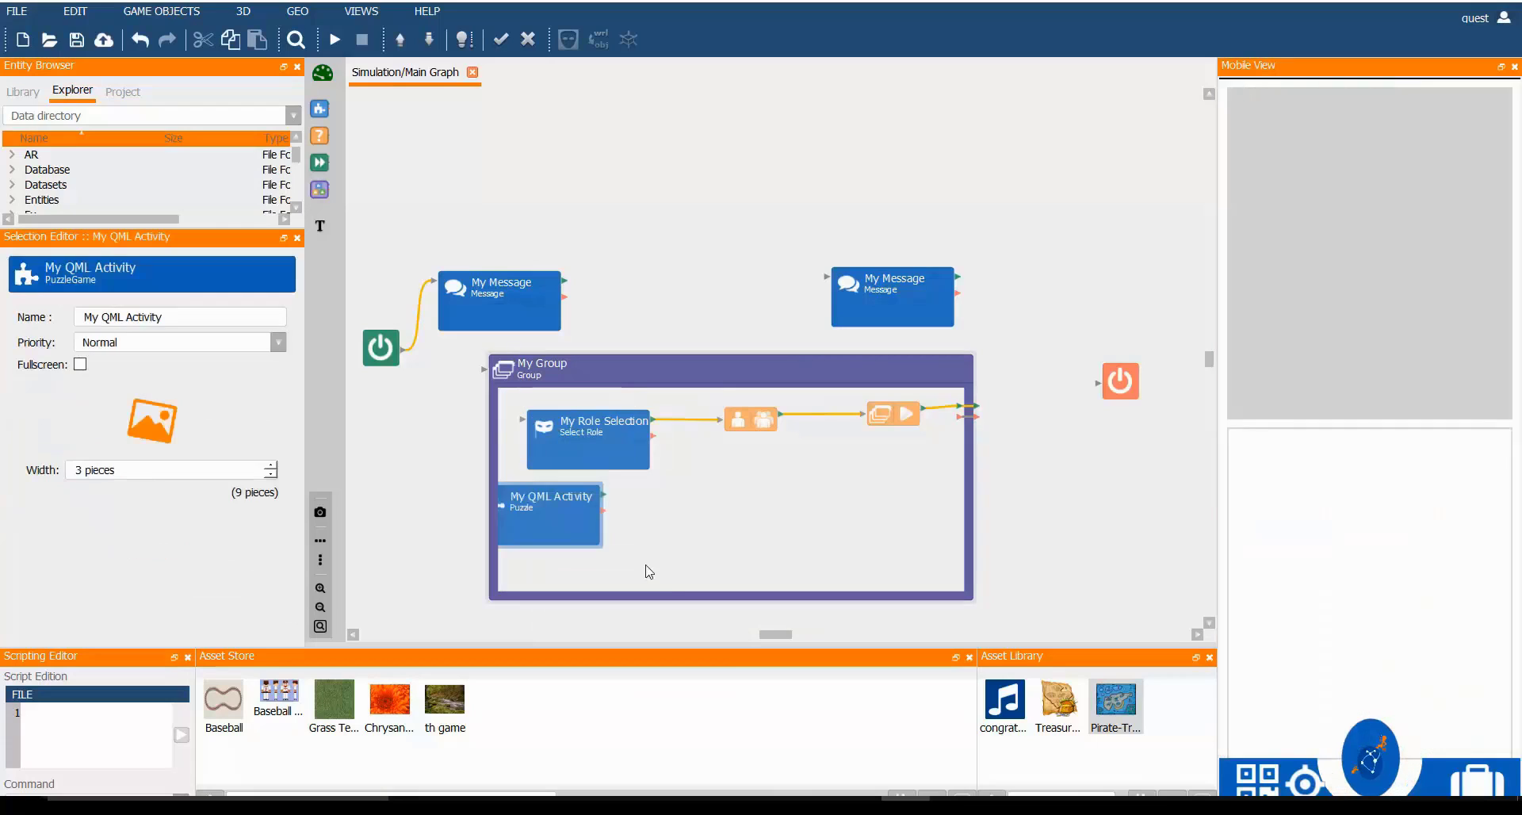
{"action": "left_click_drag", "start_coordinate": [582, 521], "coordinate": [629, 527]}
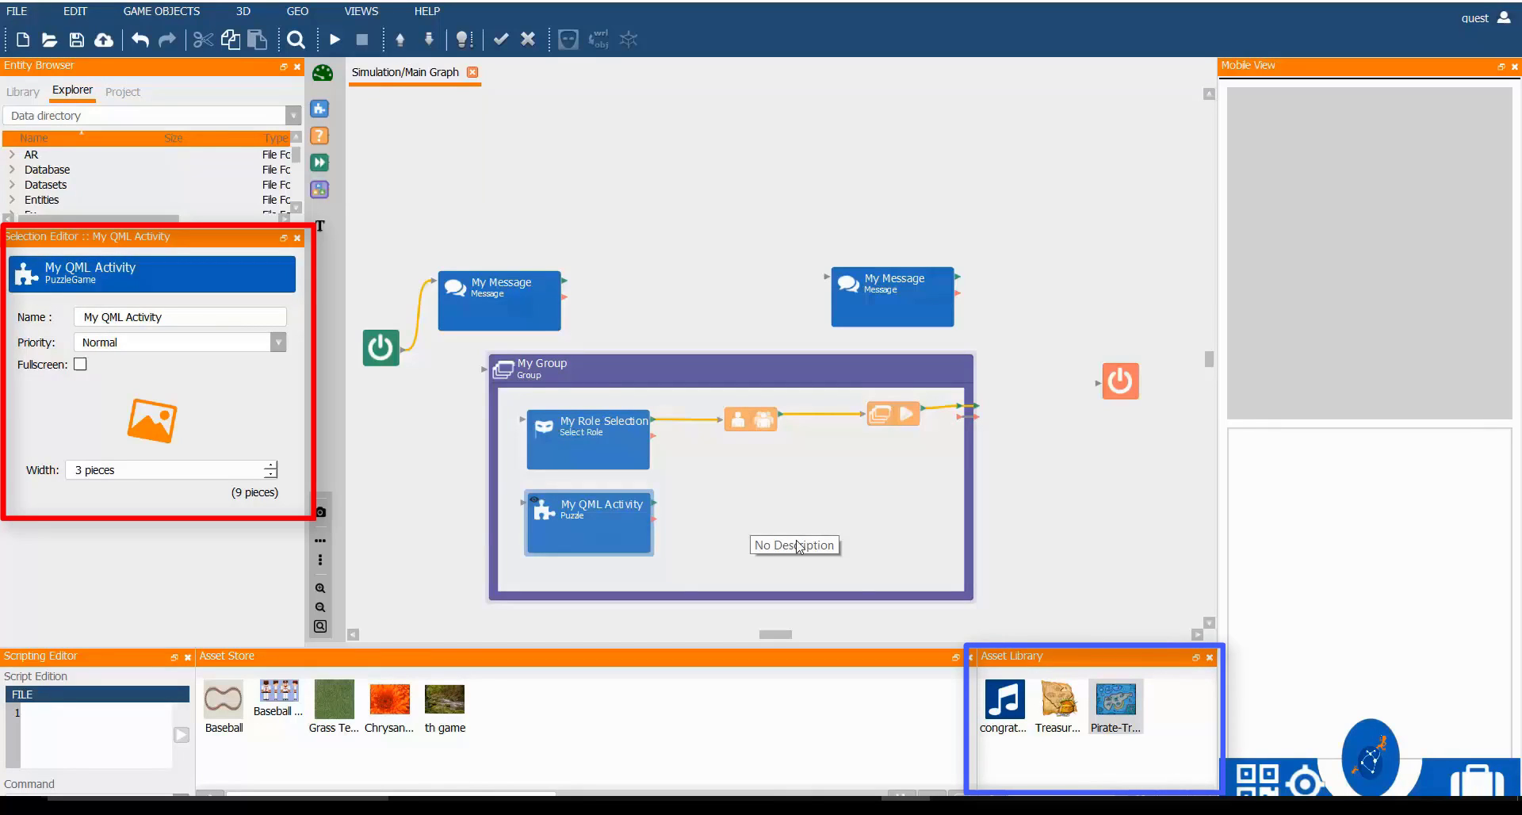
{"action": "mouse_move", "coordinate": [1116, 710]}
{"action": "left_mouse_down"}
{"action": "mouse_move", "coordinate": [1110, 689]}
{"action": "mouse_move", "coordinate": [297, 440]}
{"action": "mouse_move", "coordinate": [159, 446]}
{"action": "left_mouse_up"}
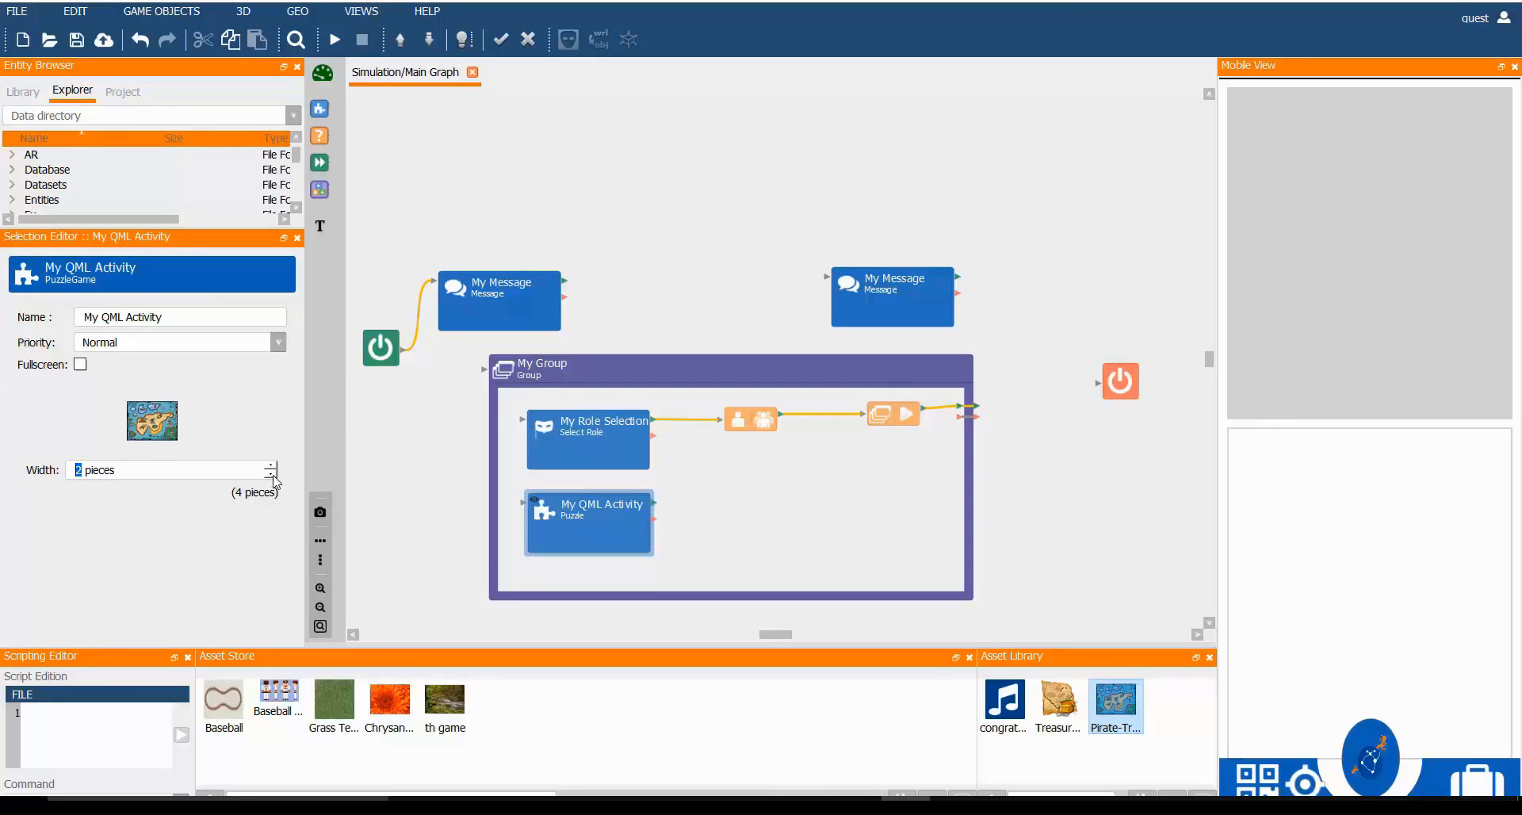
{"action": "left_click", "coordinate": [440, 536]}
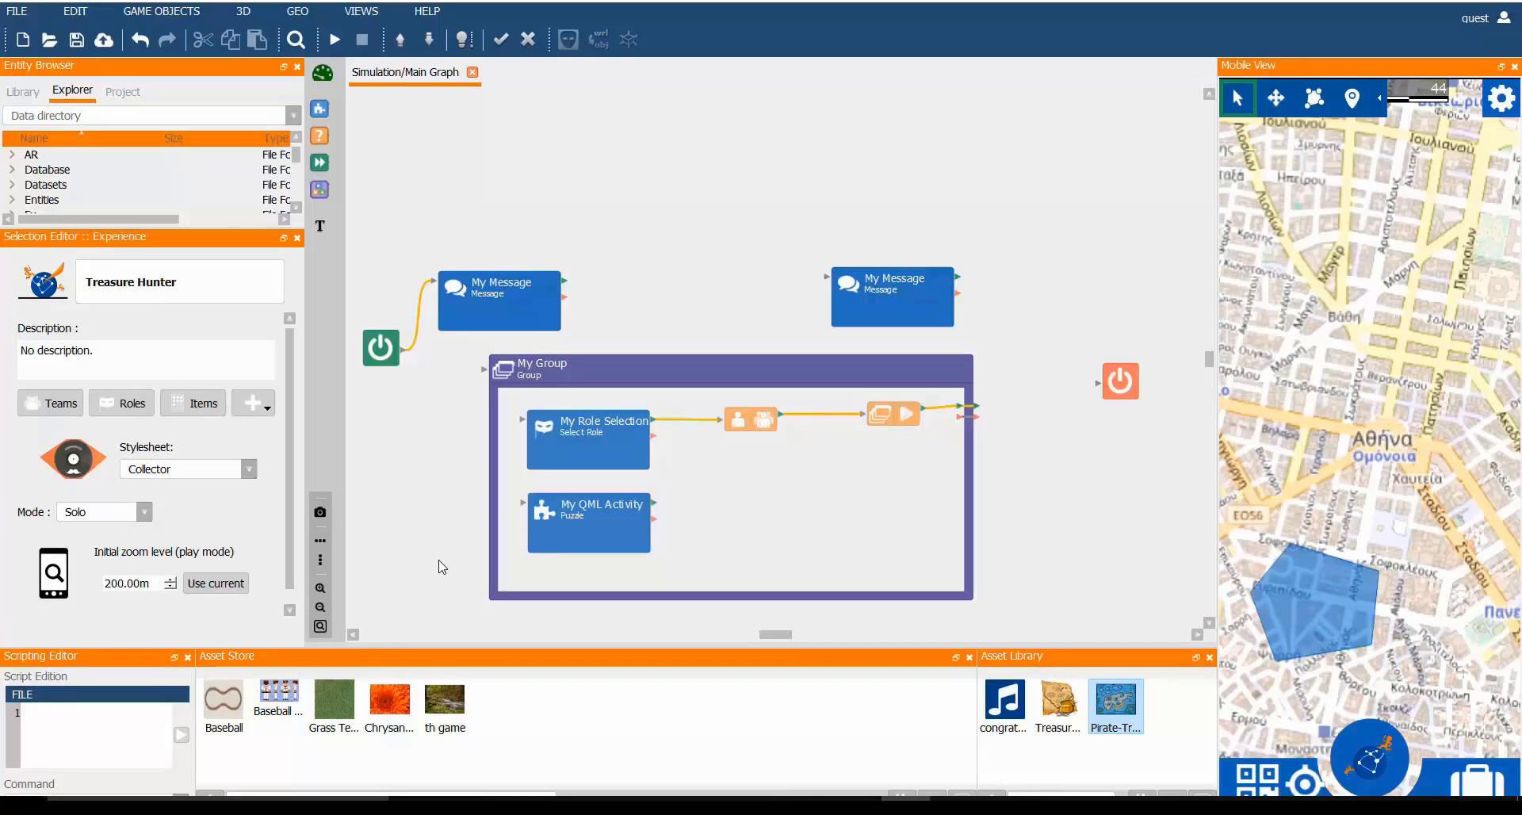
Connect the puzzle's success output to the group's finish condition, and link the group between the first and second messages
{"action": "left_click_drag", "start_coordinate": [655, 501], "coordinate": [868, 409]}
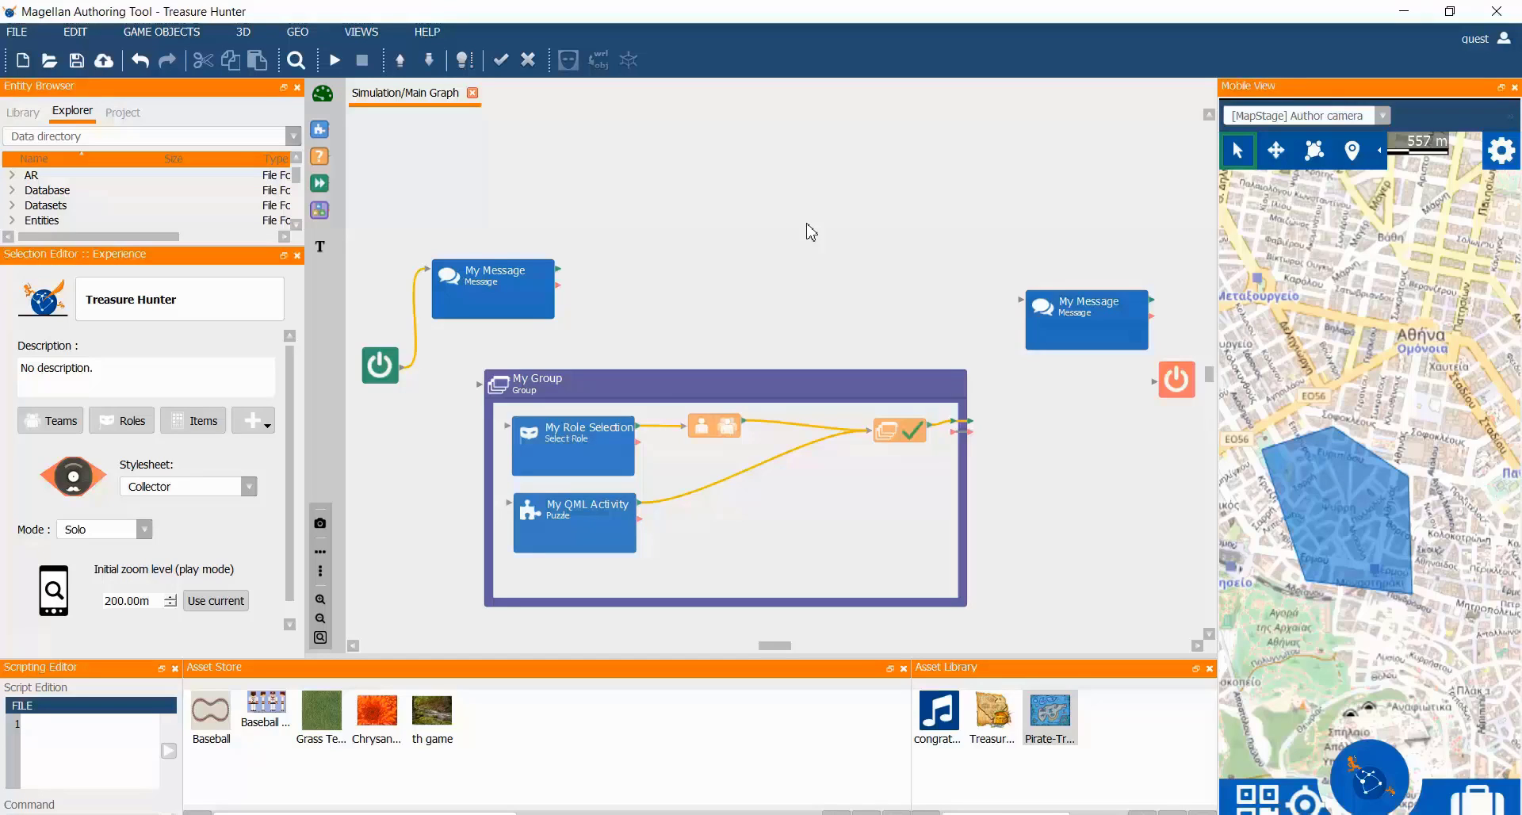
{"action": "left_click", "coordinate": [548, 290]}
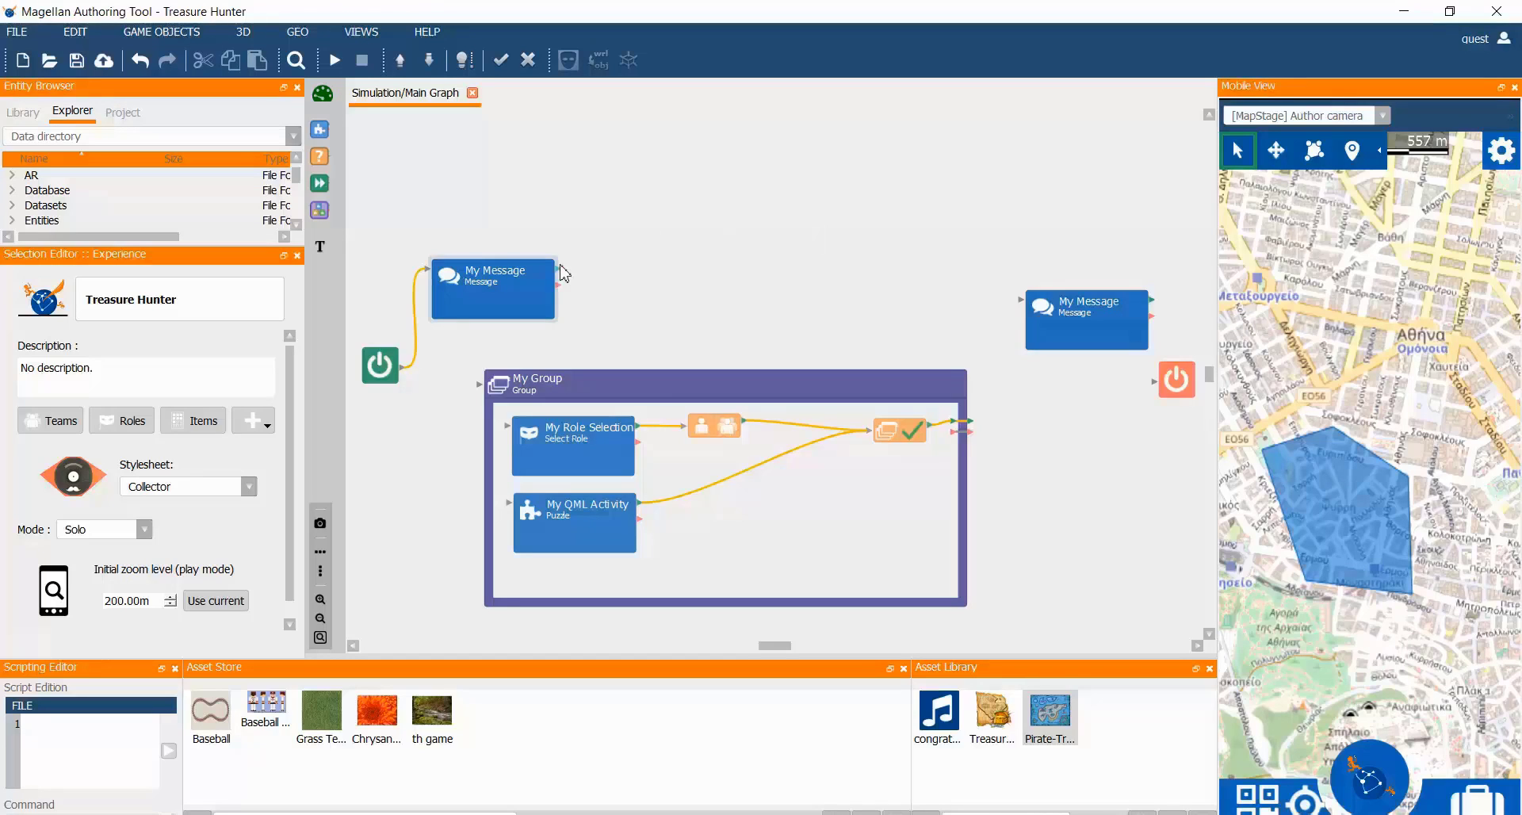
{"action": "left_click_drag", "start_coordinate": [560, 270], "coordinate": [484, 383]}
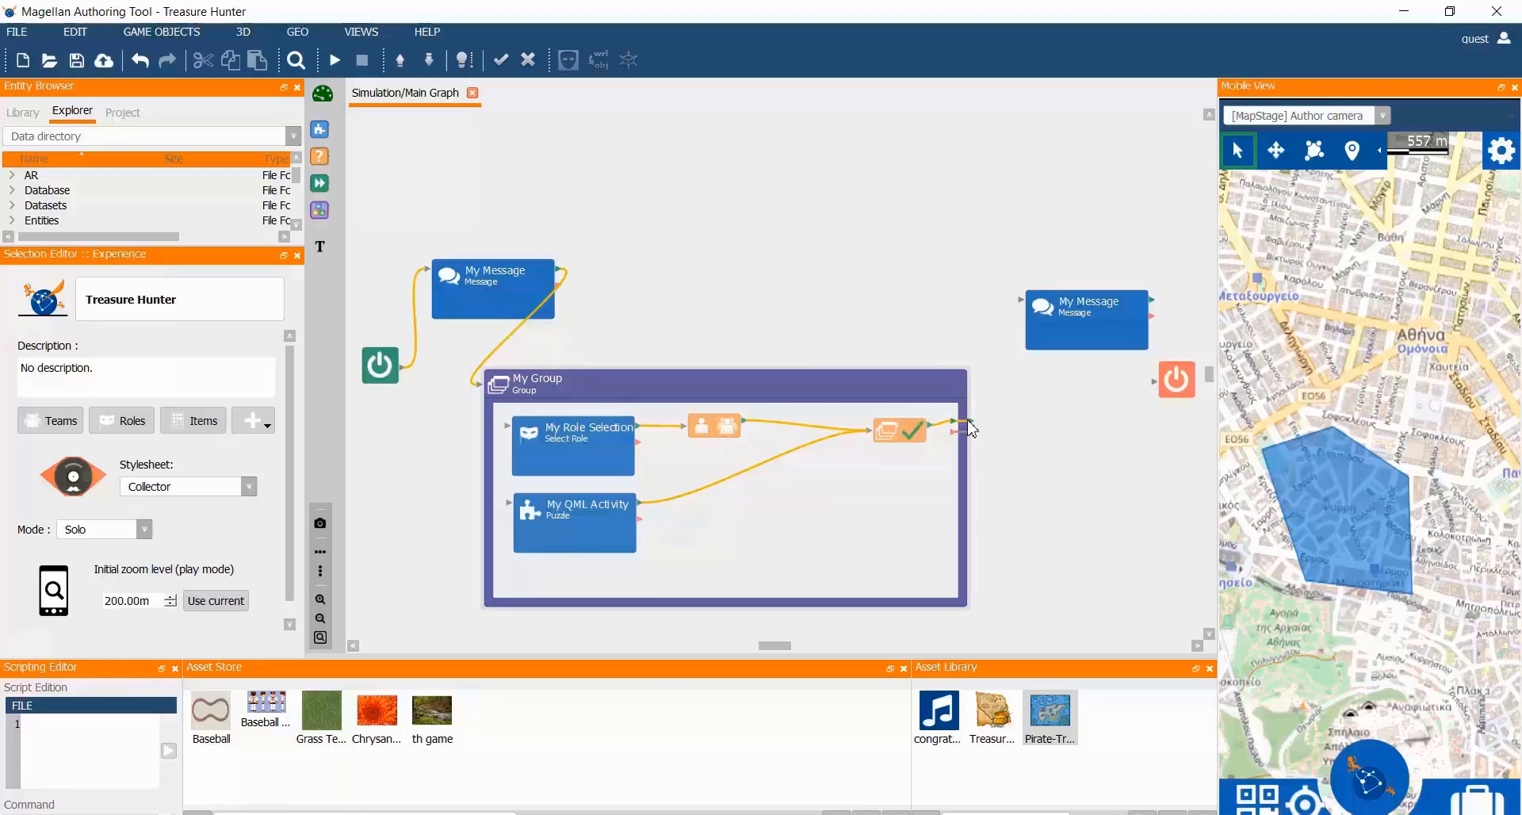
{"action": "left_click_drag", "start_coordinate": [972, 429], "coordinate": [1024, 316]}
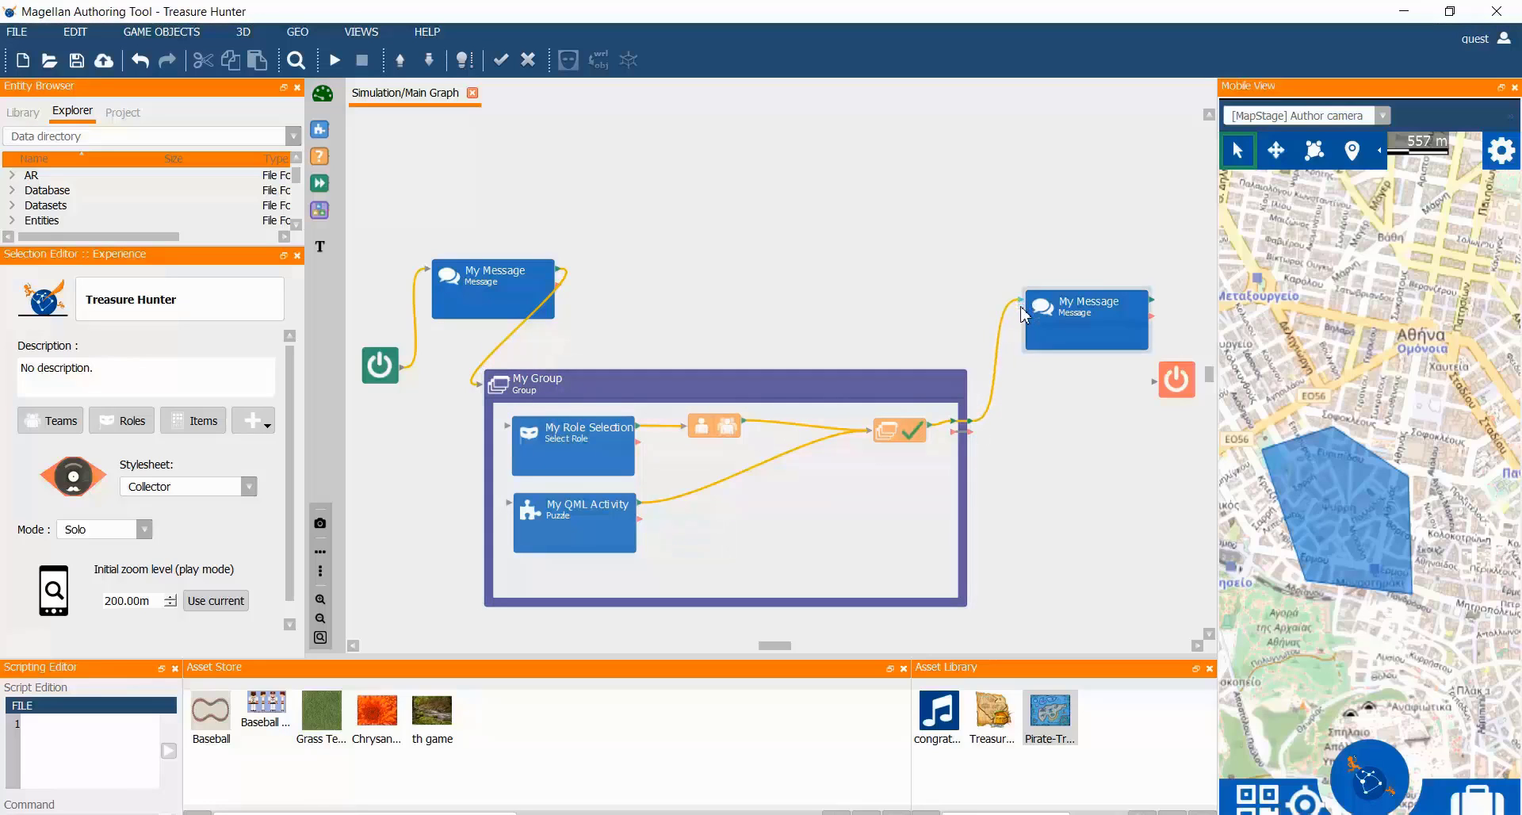
Run the simulation, continue past the welcome message, and choose the Pirates team through the My Role Selection activity
{"action": "left_click", "coordinate": [335, 60]}
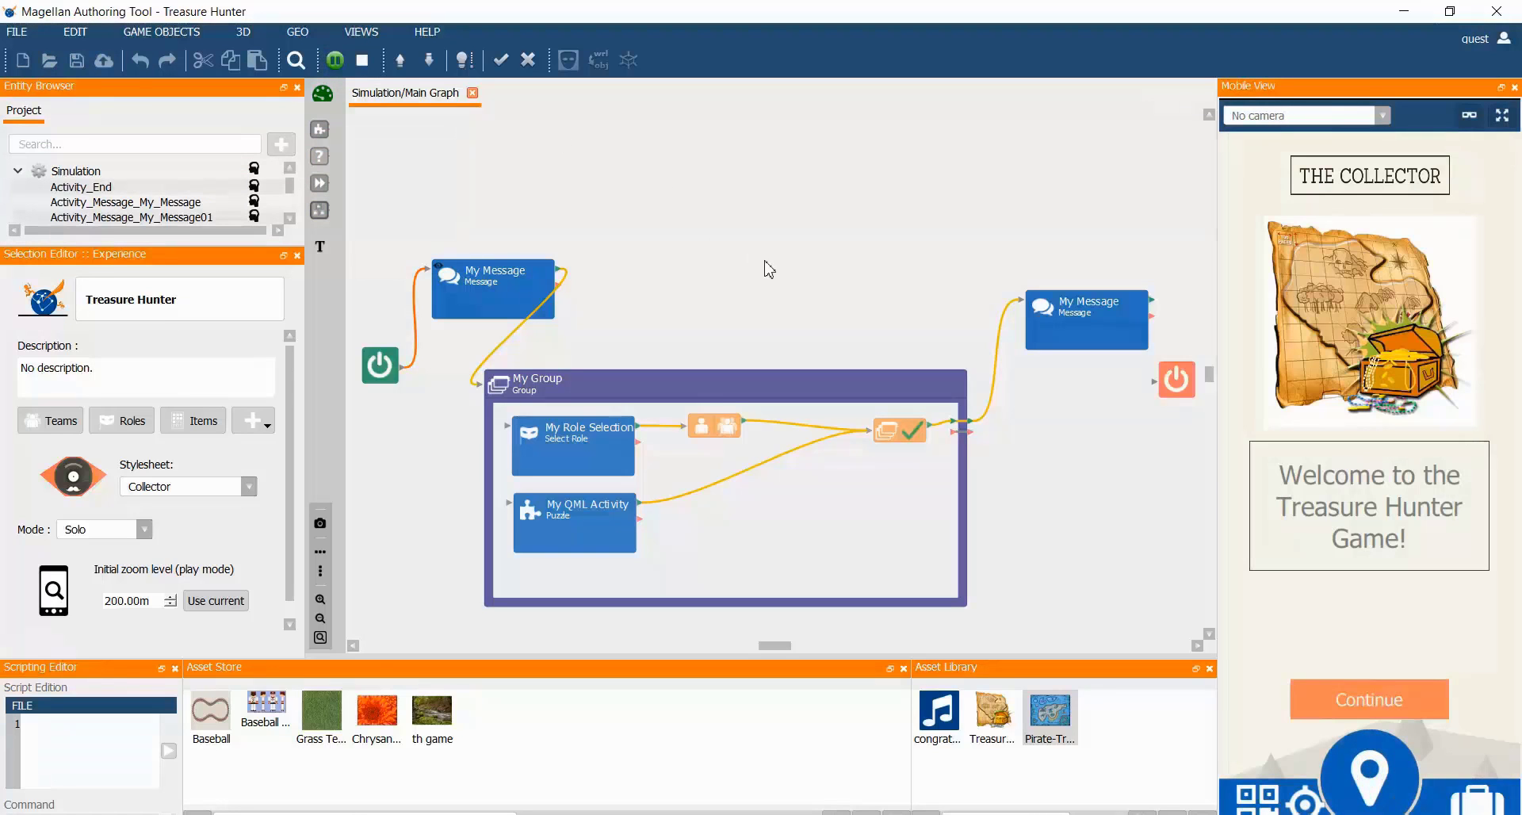
{"action": "left_click", "coordinate": [1419, 706]}
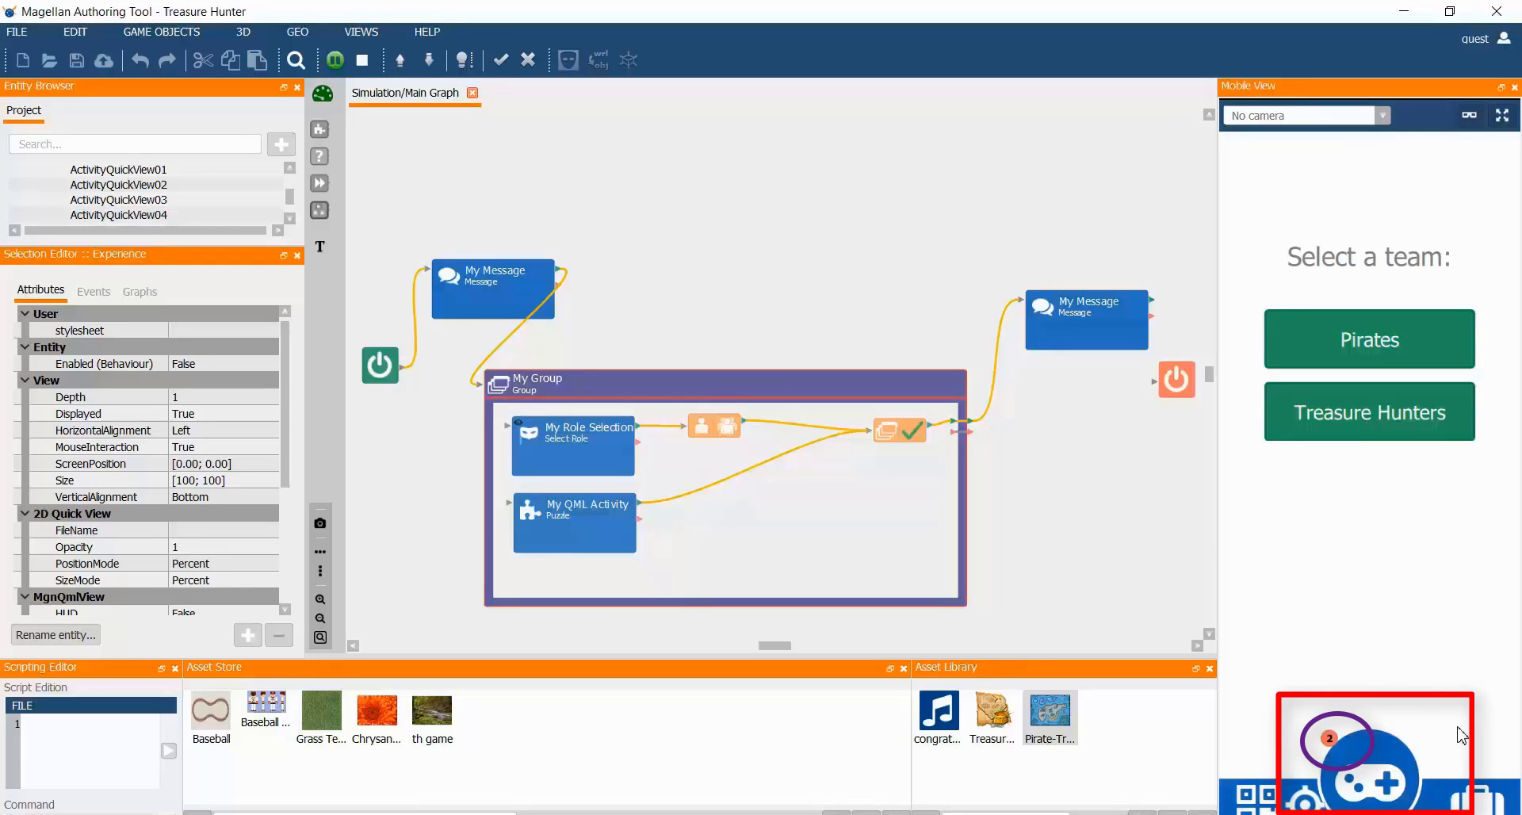
{"action": "left_click", "coordinate": [1381, 797]}
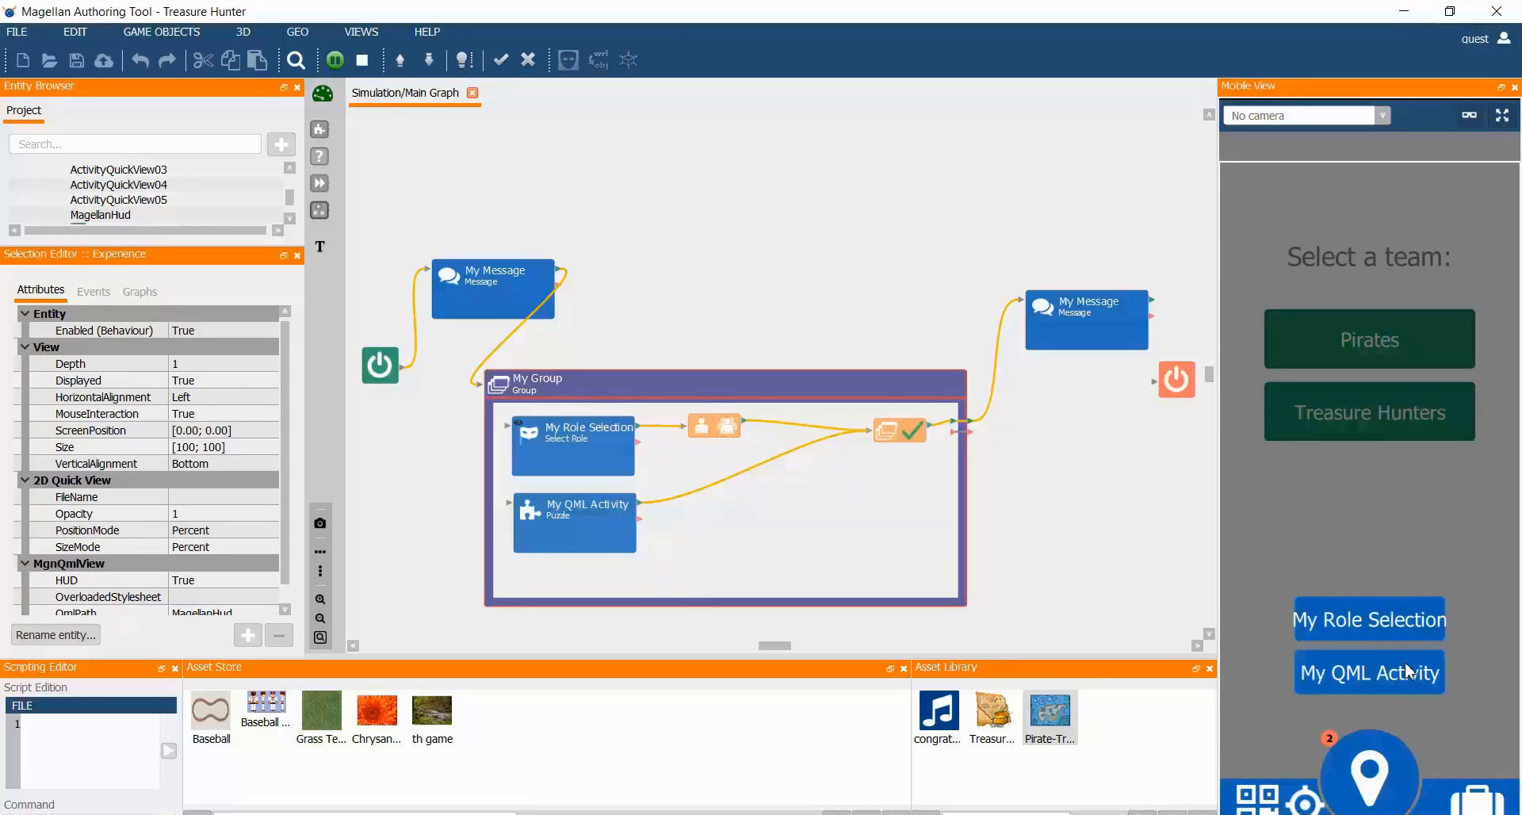
{"action": "left_click", "coordinate": [1400, 626]}
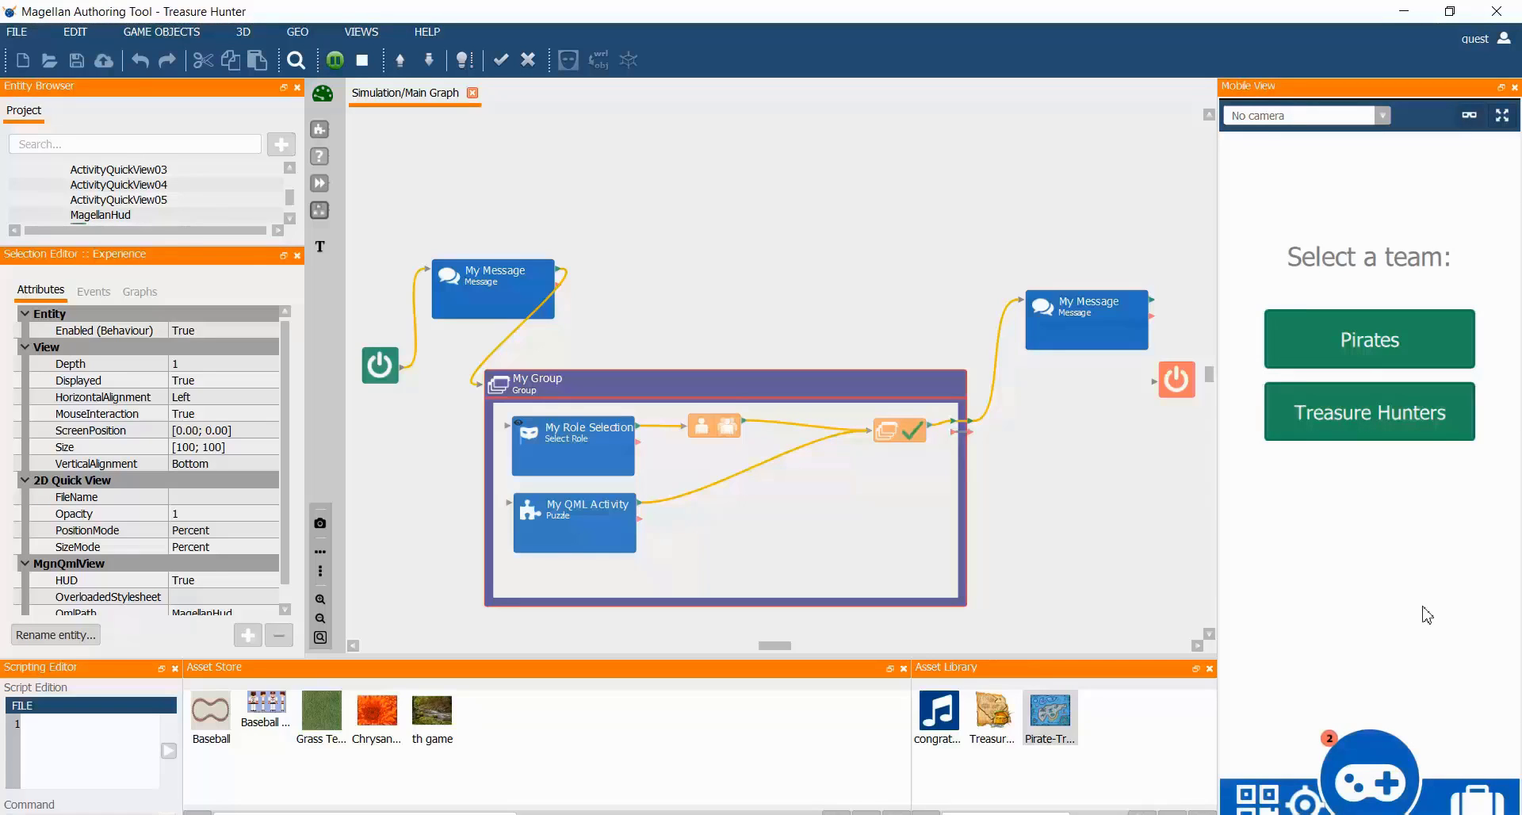
{"action": "left_click", "coordinate": [1353, 347]}
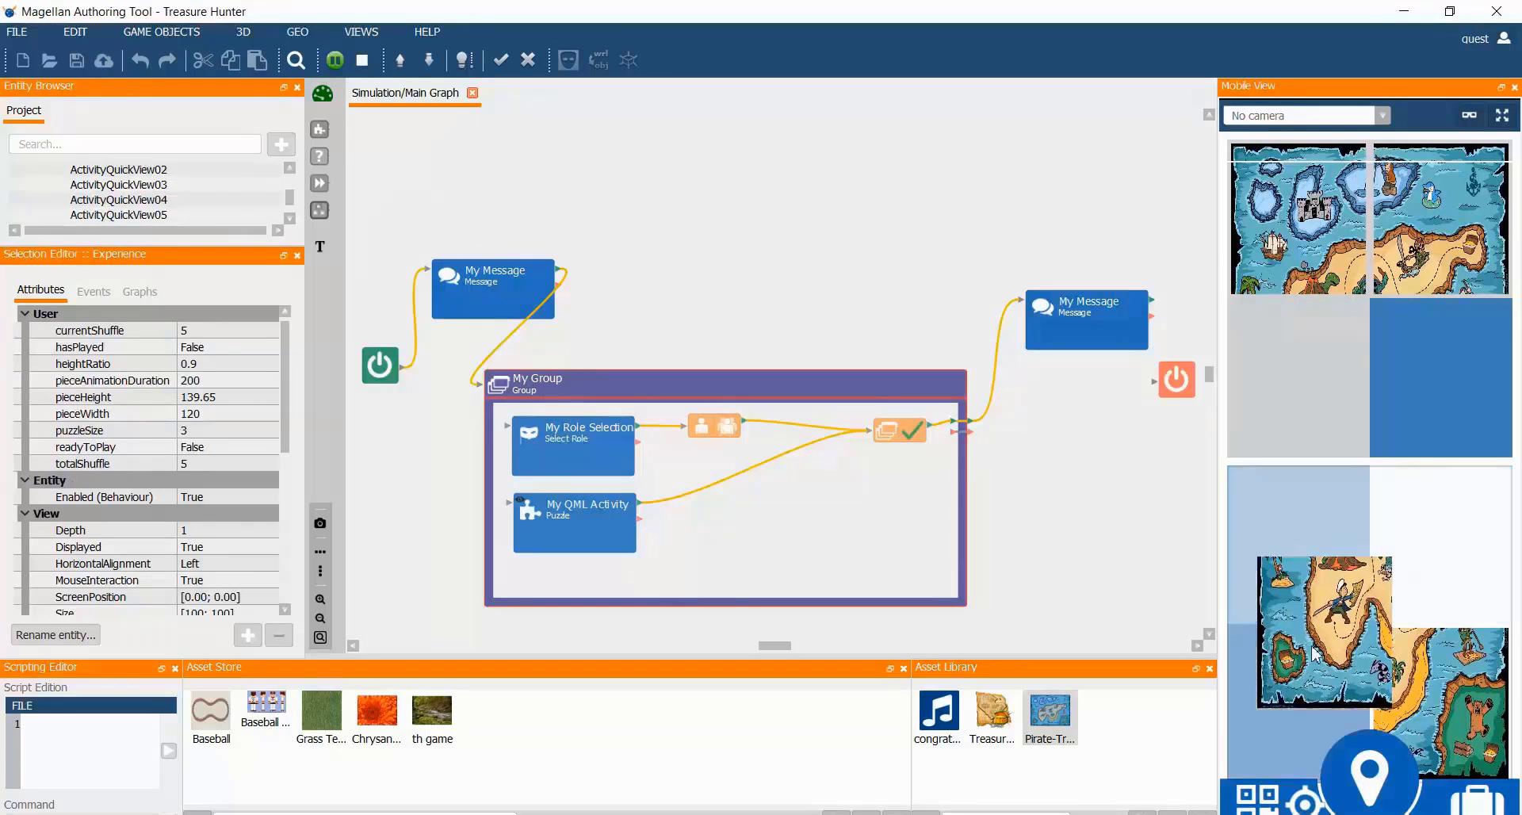
Assemble the pirate map puzzle in the mobile preview by moving its pieces into the lower grid
{"action": "left_click_drag", "start_coordinate": [1284, 229], "coordinate": [1315, 367]}
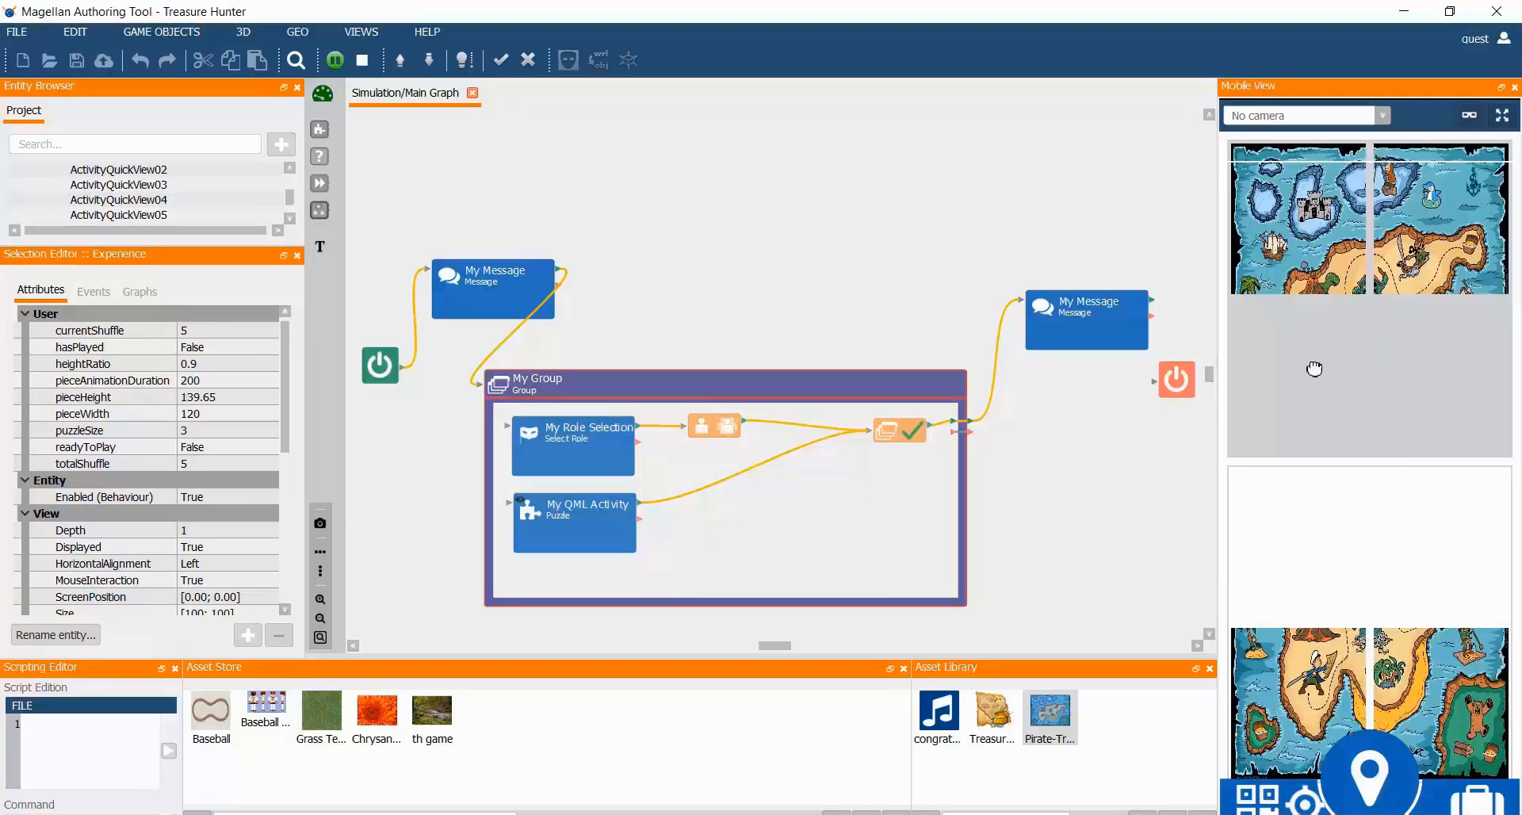
{"action": "left_click_drag", "start_coordinate": [1436, 328], "coordinate": [1438, 559]}
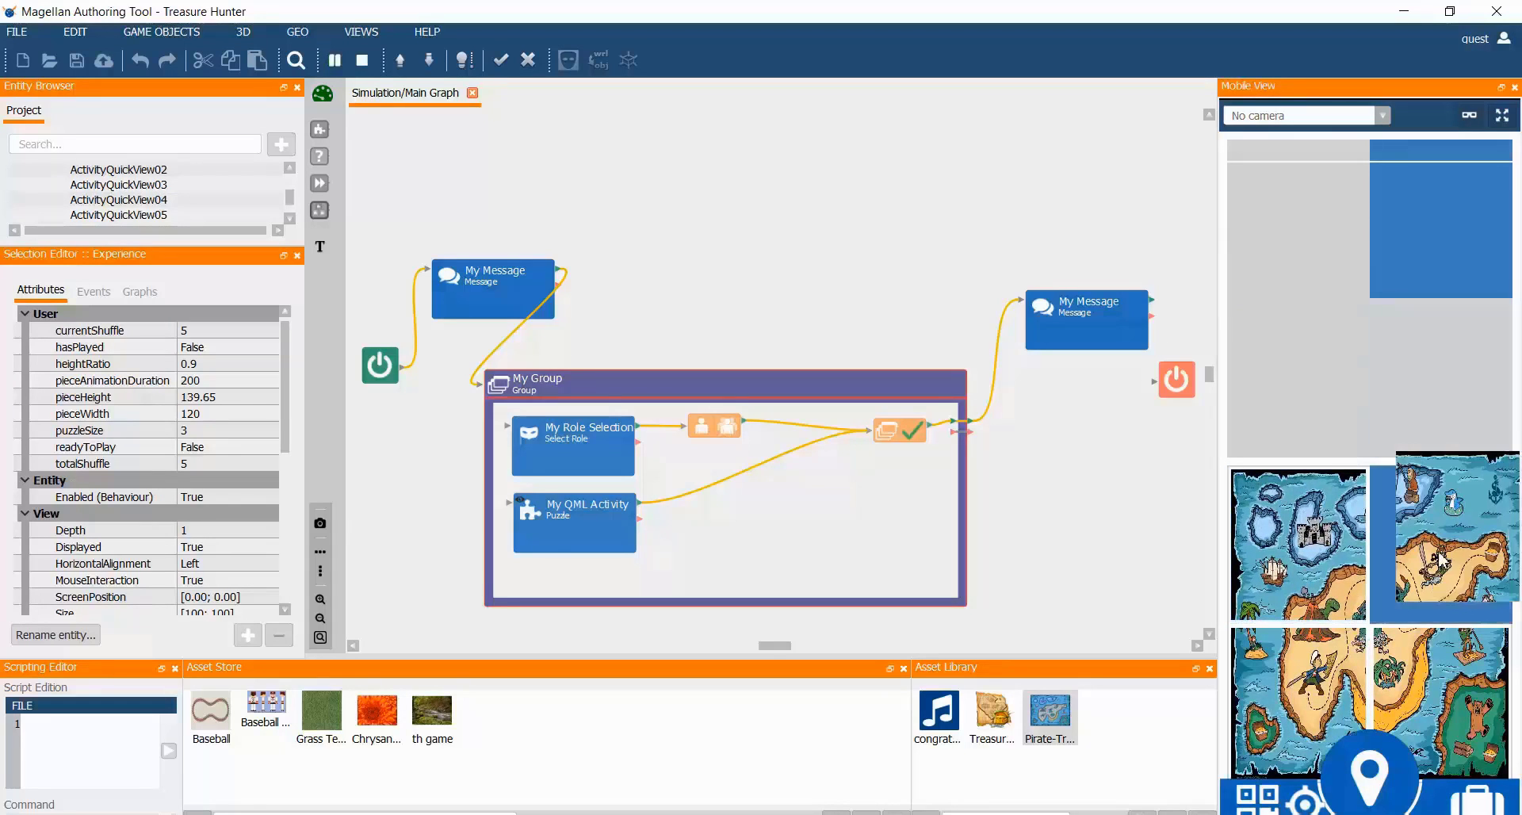